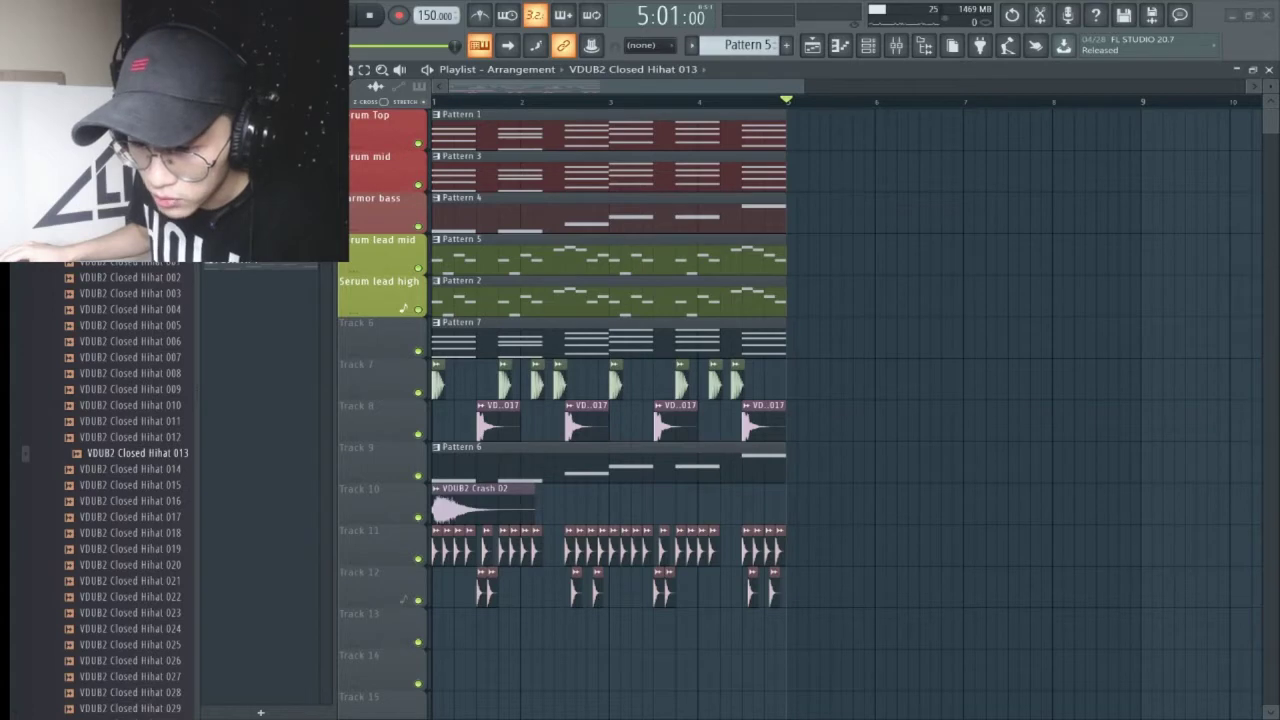
Isolate the drum tracks (Tracks 7, 8, 10, 11 and 12) in the playlist and play them back.
left_click(418, 434, "ctrl")
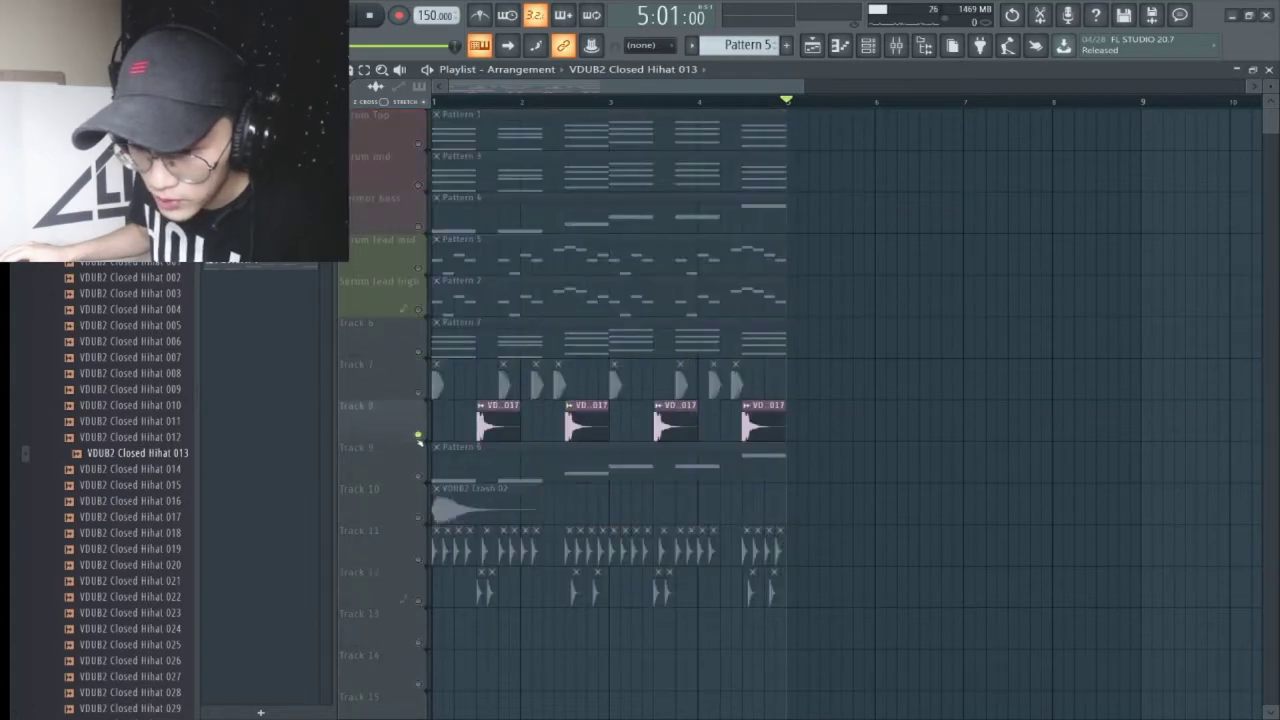
left_click(419, 397, "ctrl")
key("space")
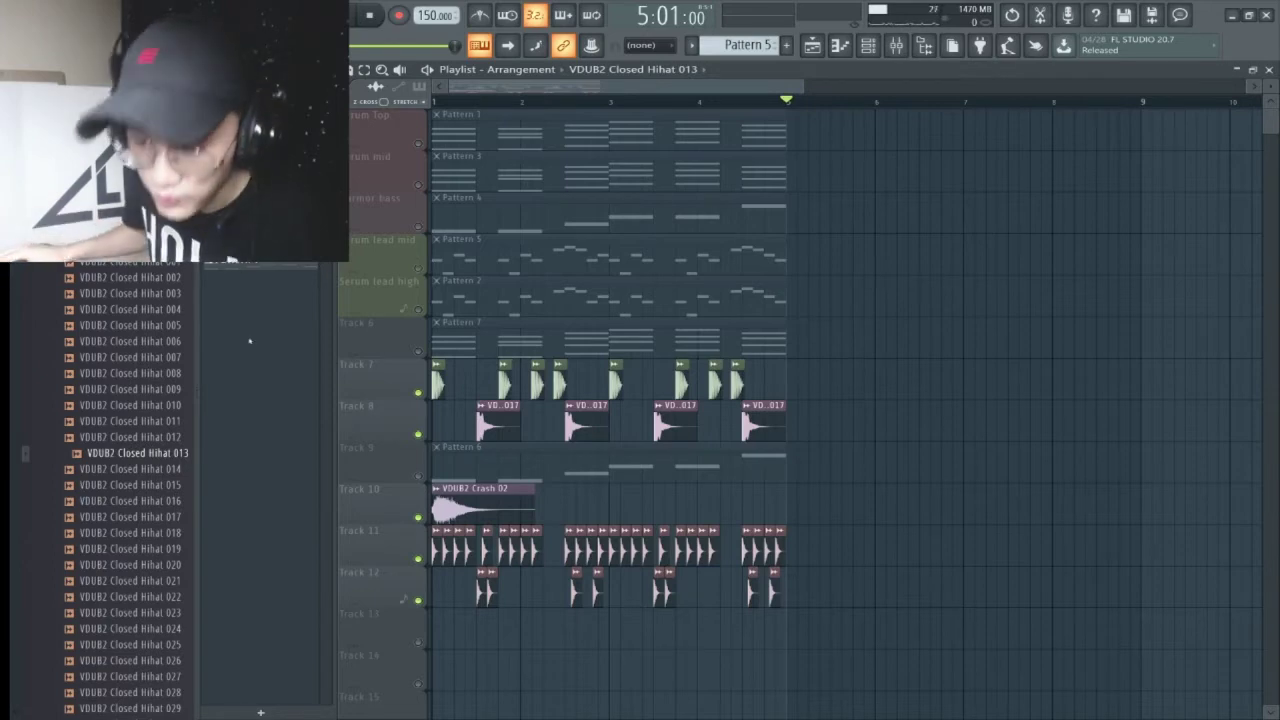
Mute the drum tracks, enable only the Serum Top chord track and play it back.
left_click_drag(418, 600, 421, 396)
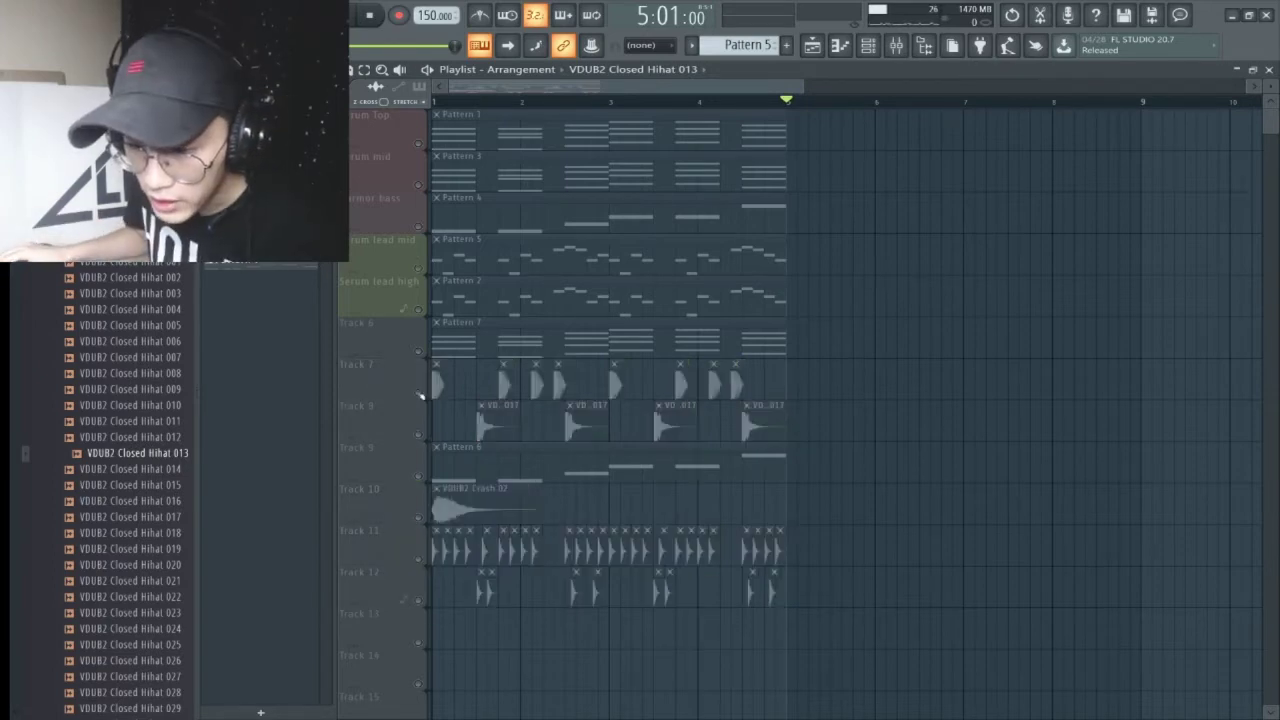
left_click(419, 145)
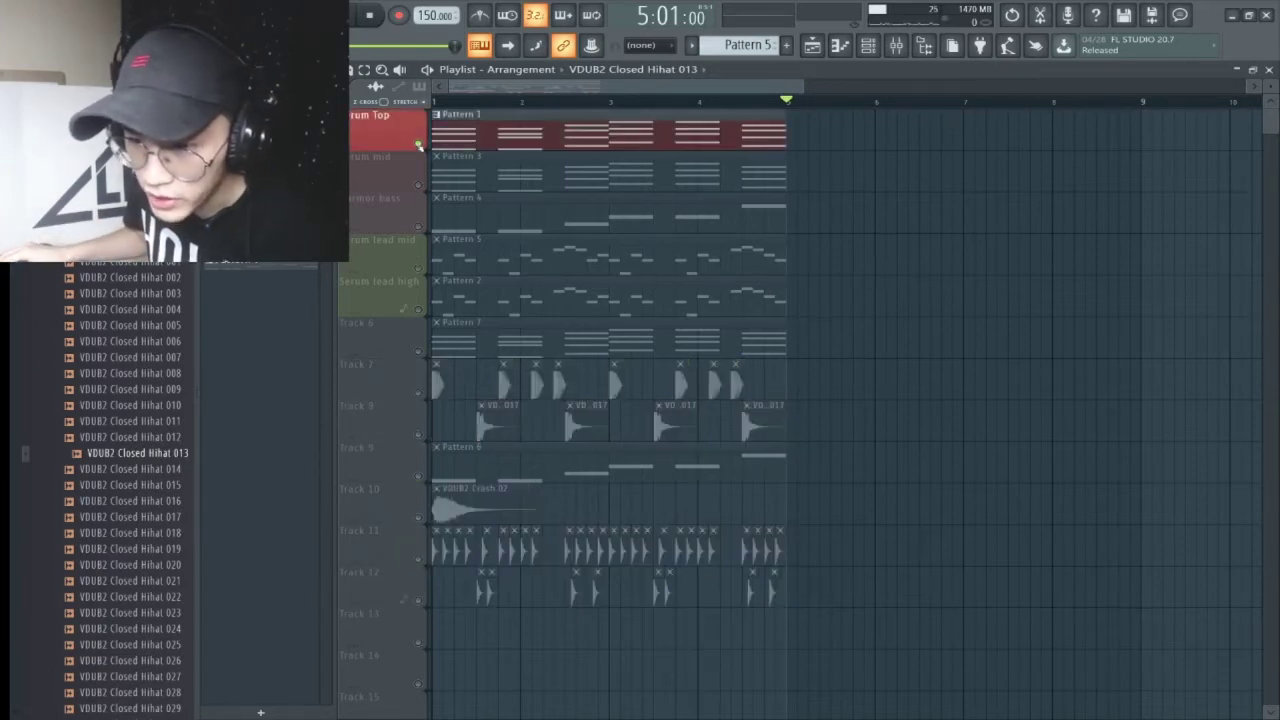
left_click(418, 185)
left_click(418, 185)
left_click(418, 228)
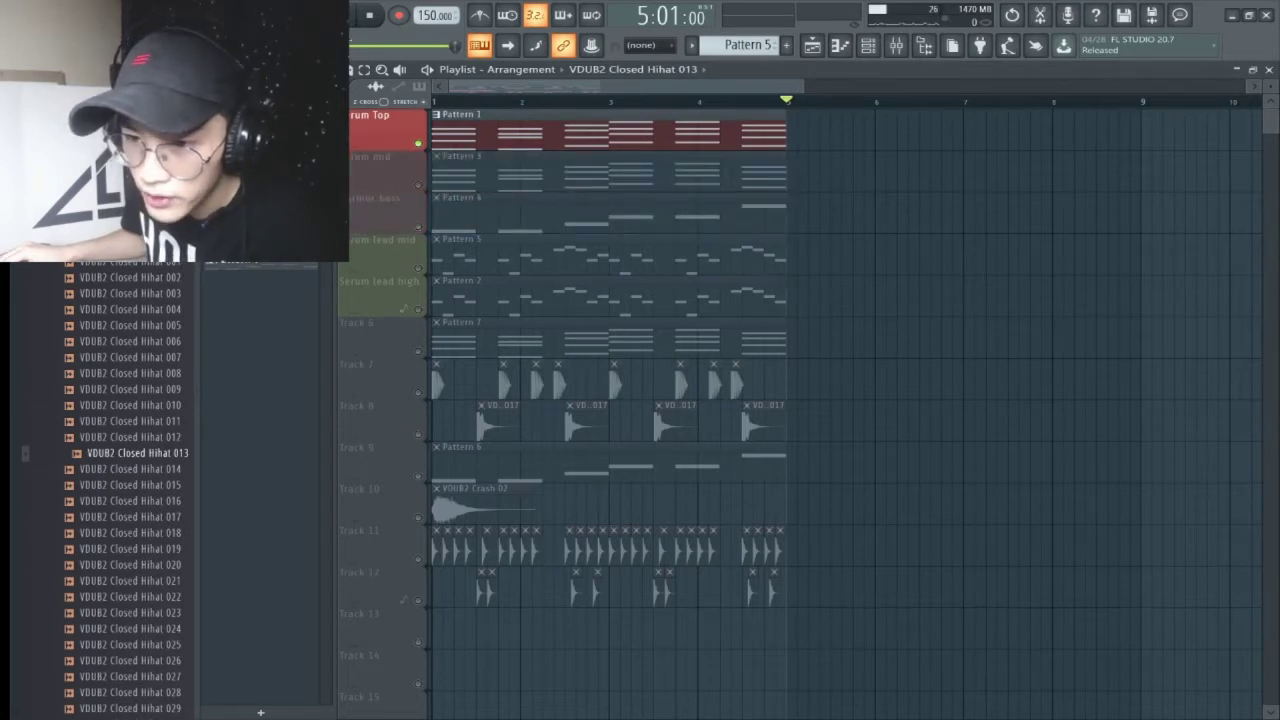
key("space")
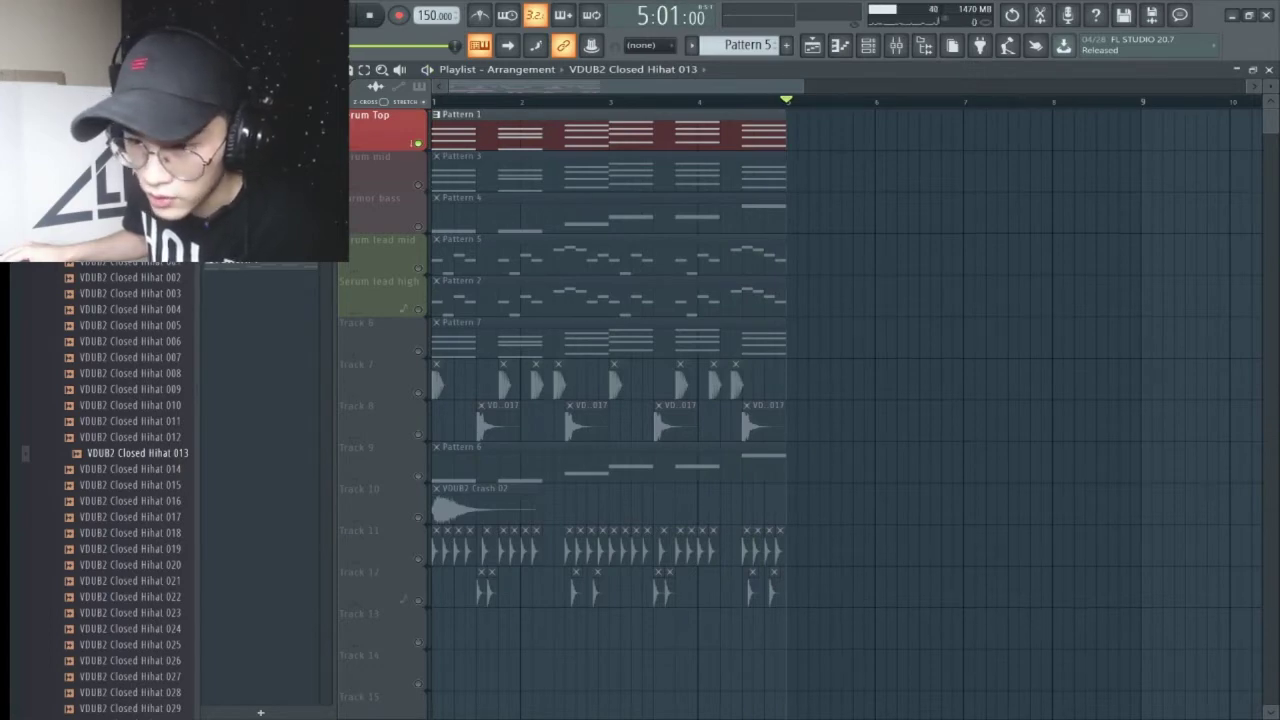
Mute the Serum Top track, enable Serum mid in its place and listen to it alone.
left_click(419, 144)
left_click(419, 187)
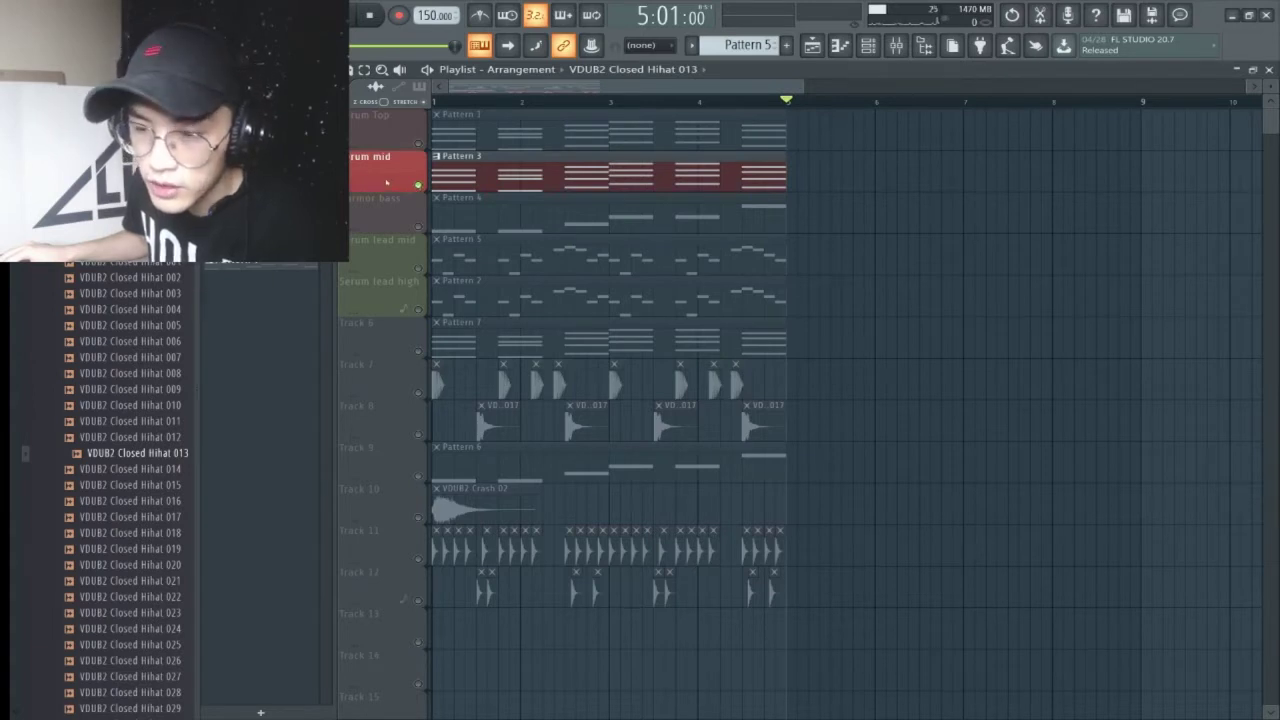
key("space")
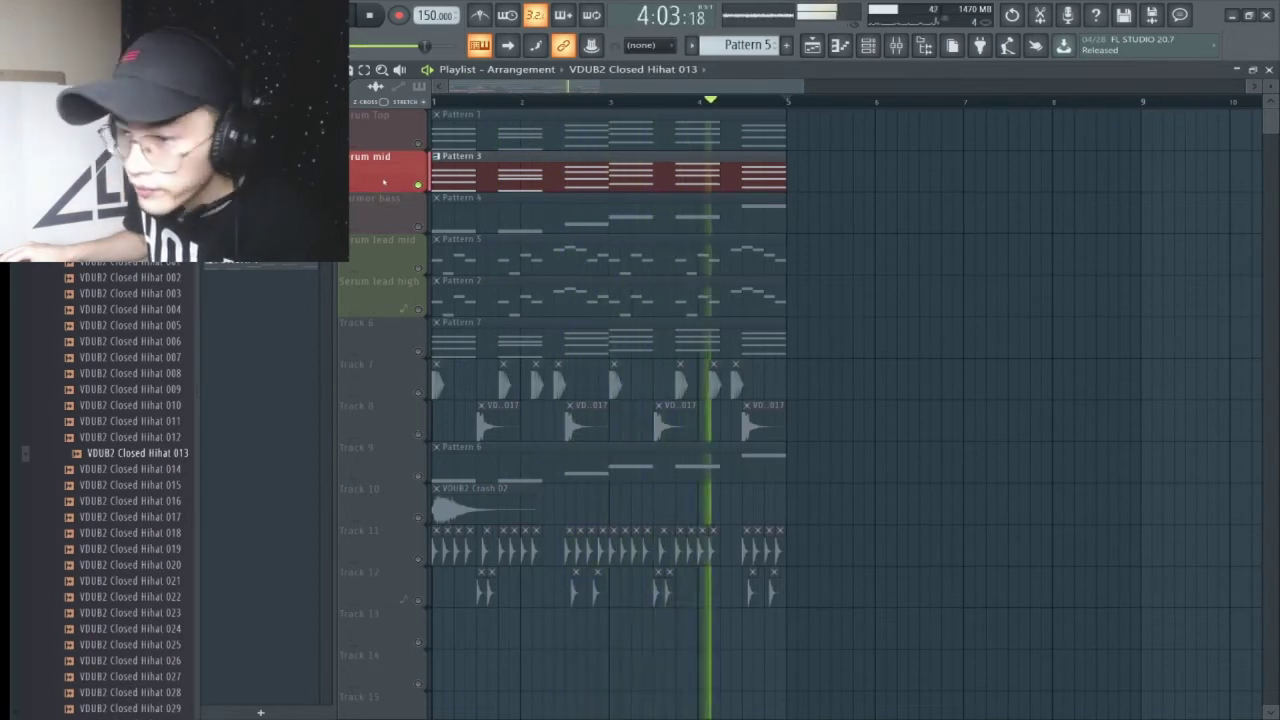
key("space")
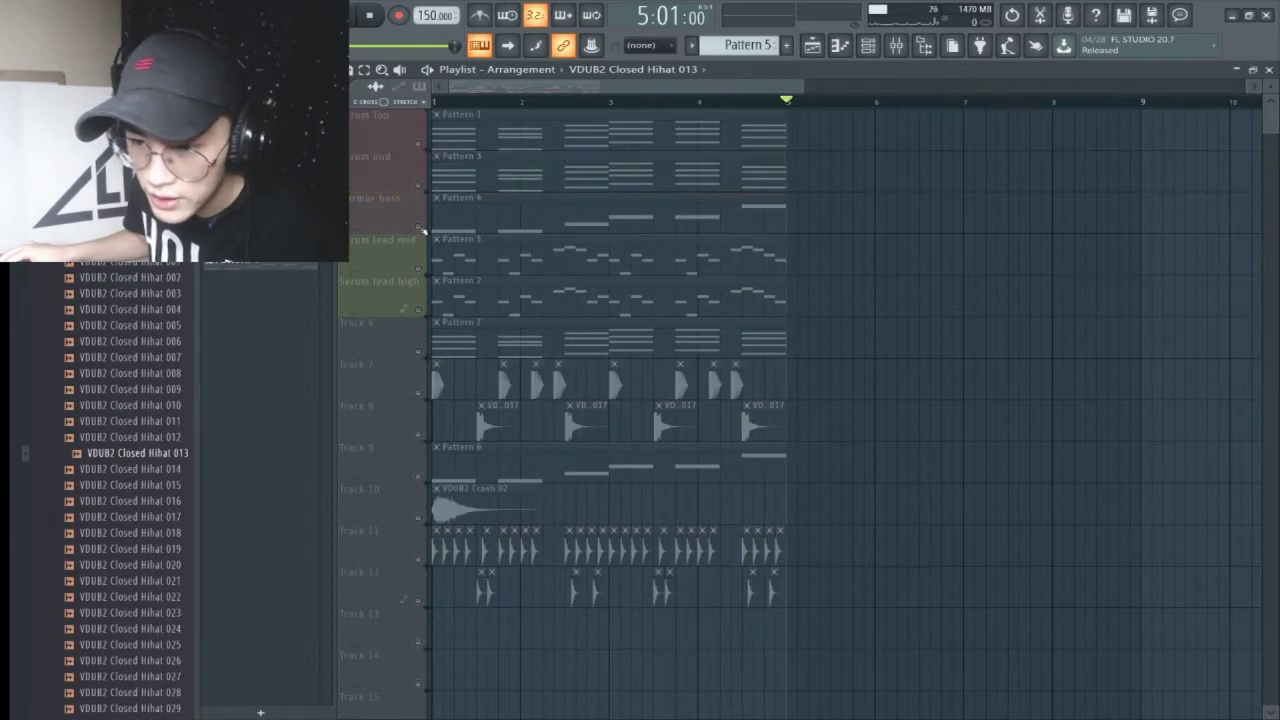
Play the Harmor bass track alone, and play it together with Serum Top and Serum mid with all three unmuted.
key("space")
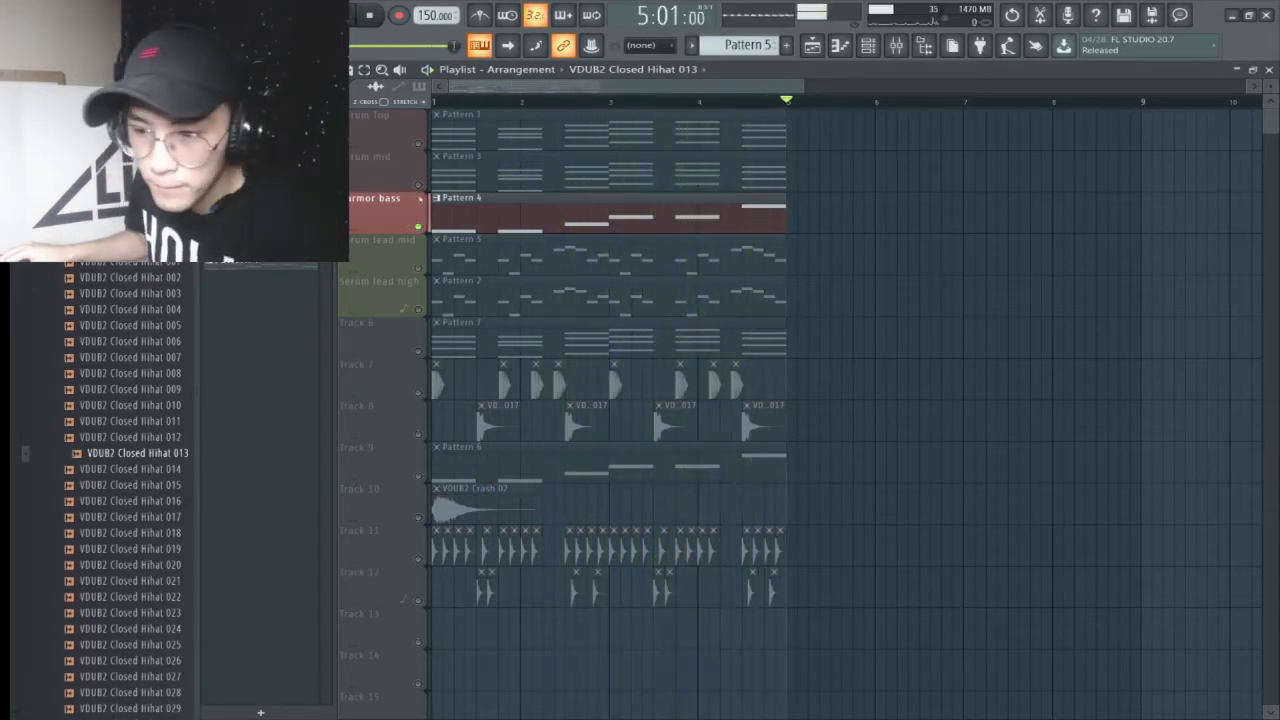
left_click(421, 218)
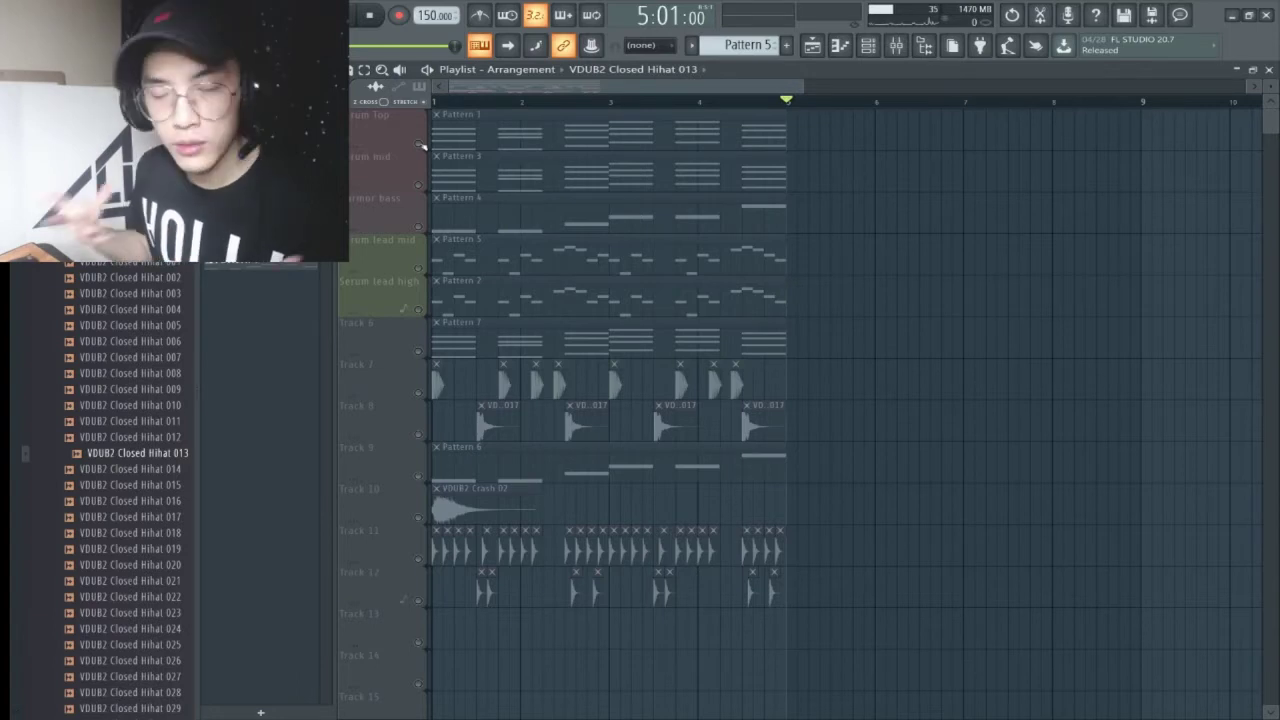
left_click_drag(422, 145, 413, 210)
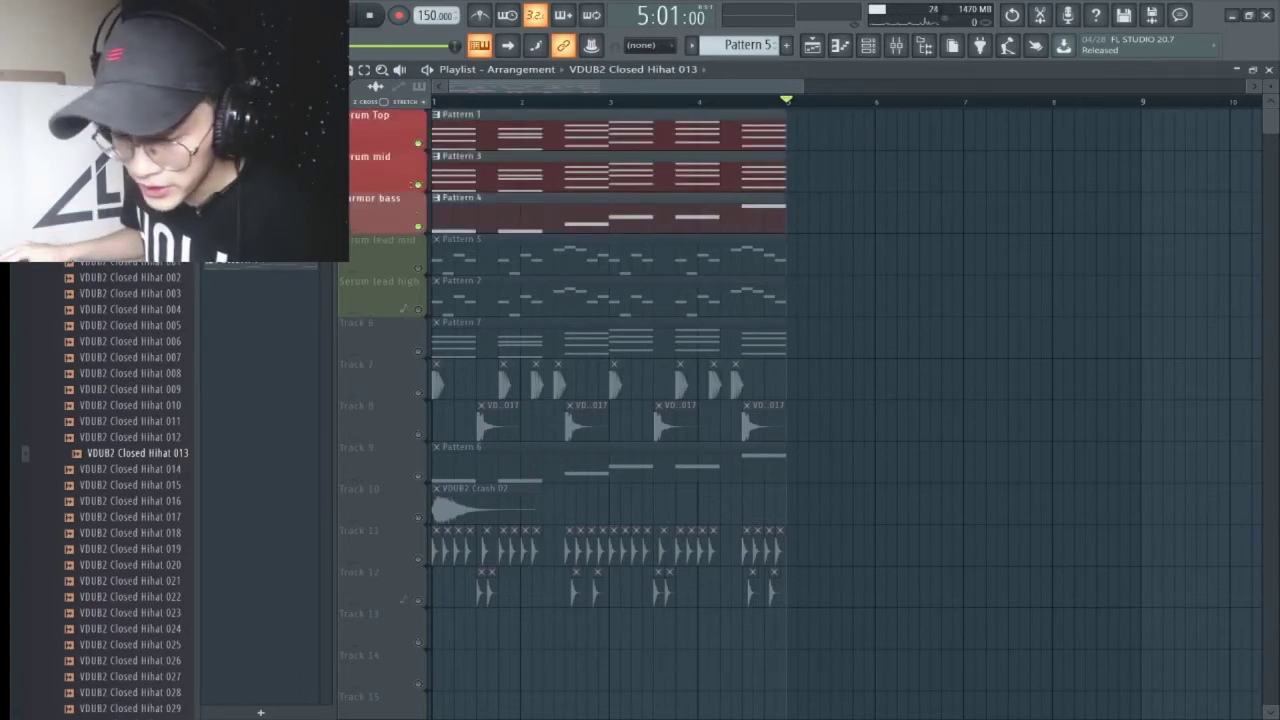
key("space")
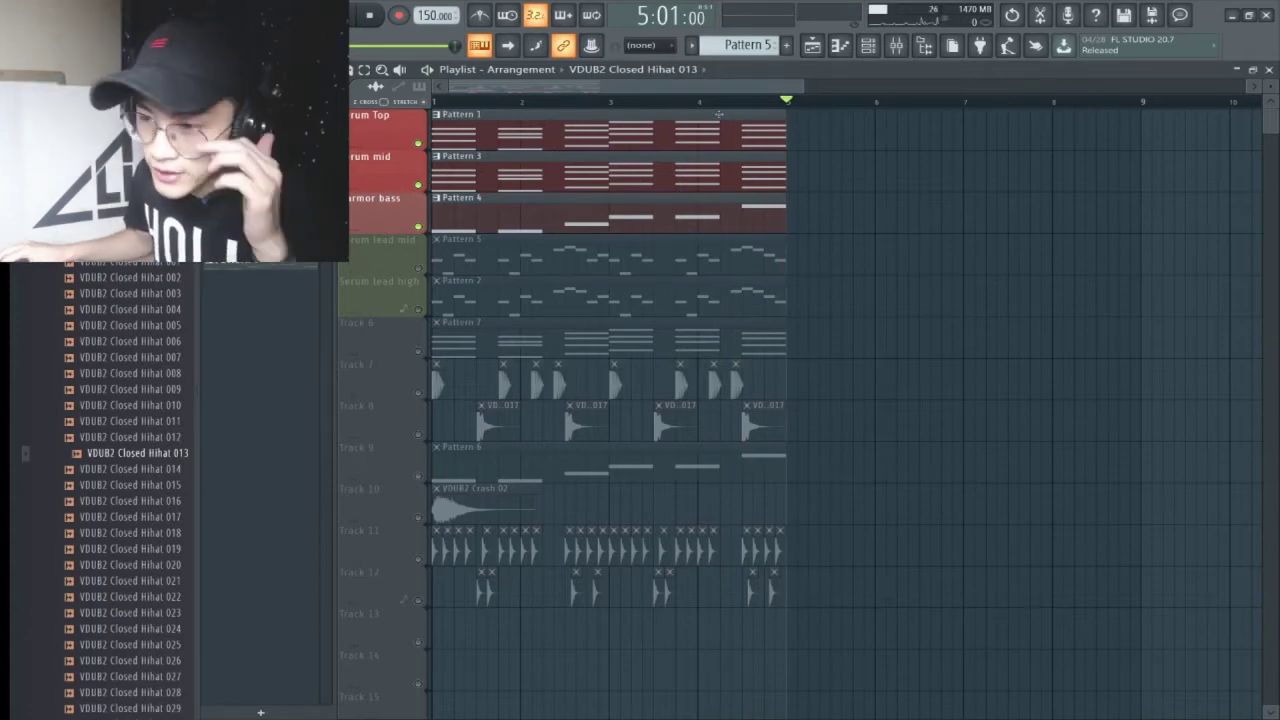
Open the Serum channel's synth from the channel rack and move its window clear of the top three playlist tracks.
left_click(868, 46)
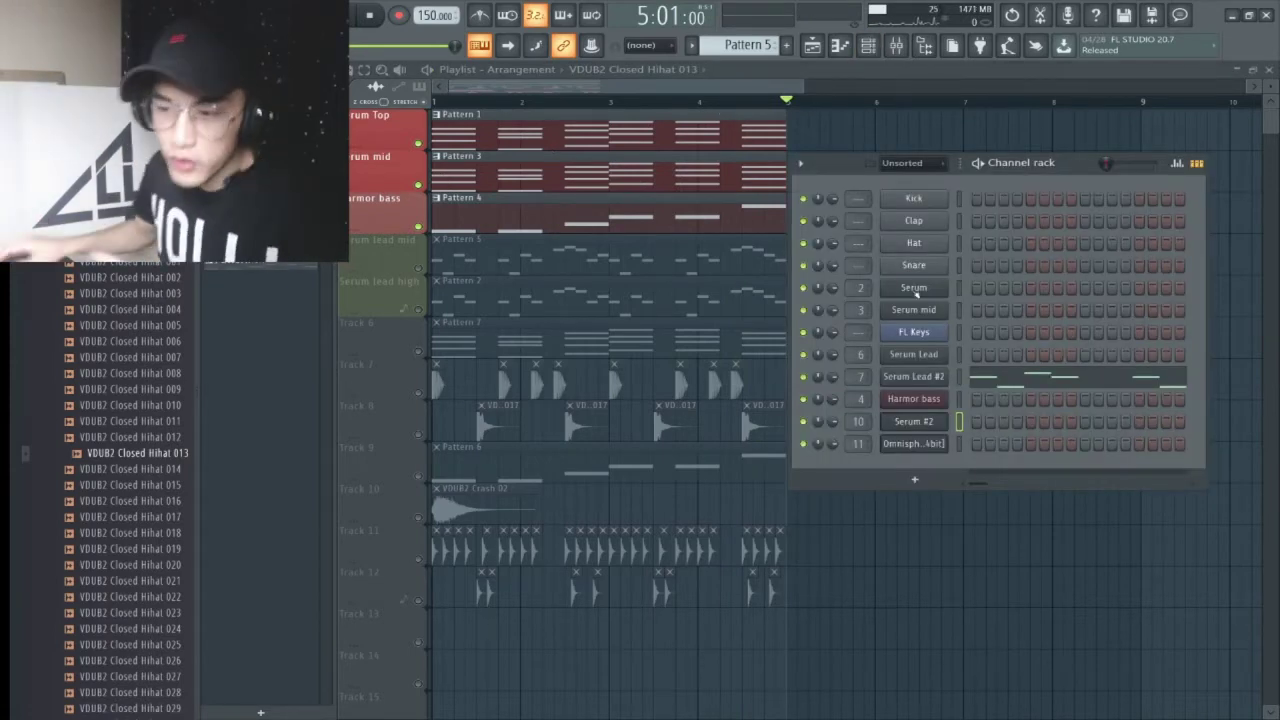
left_click(924, 296)
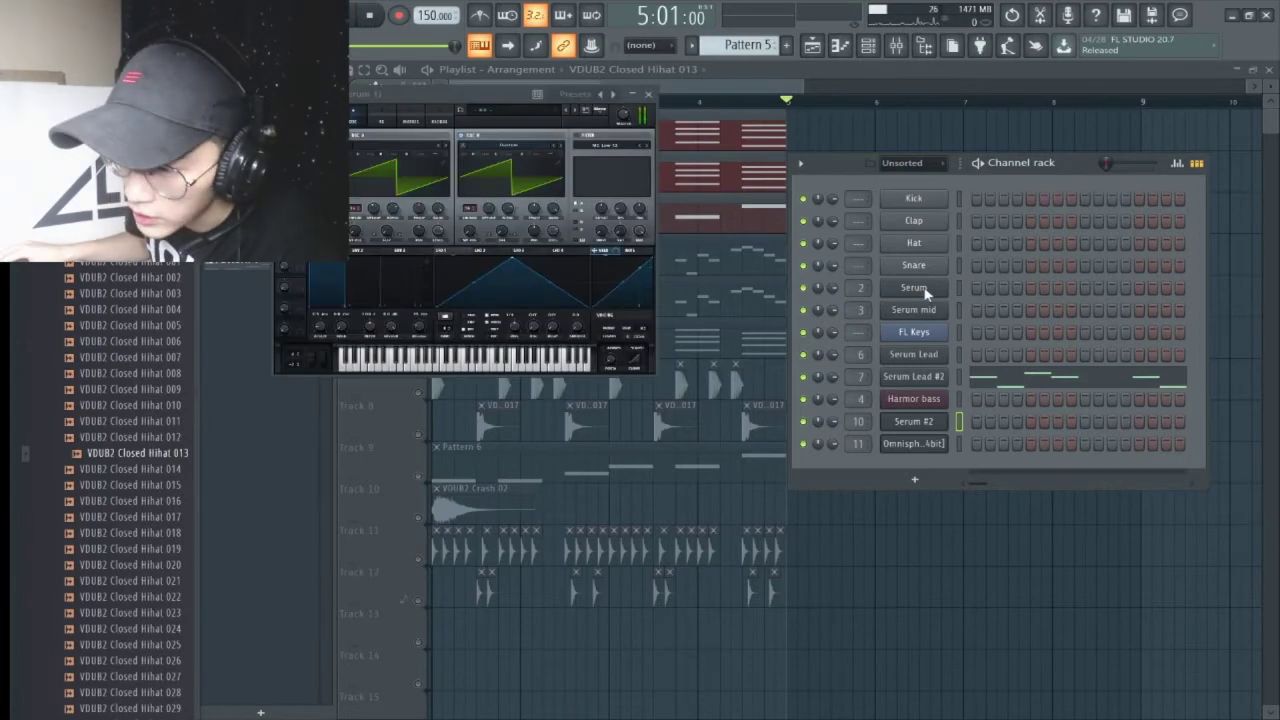
left_click(927, 292)
left_click(927, 291)
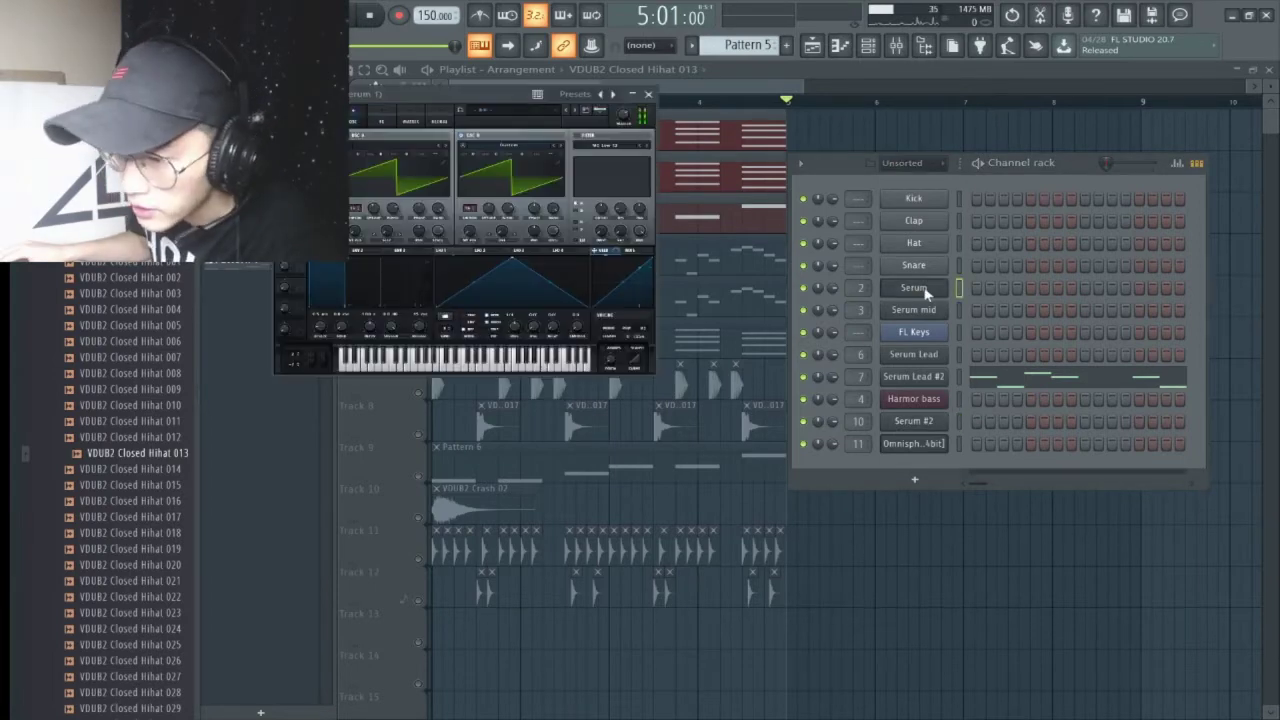
left_click_drag(496, 96, 640, 349)
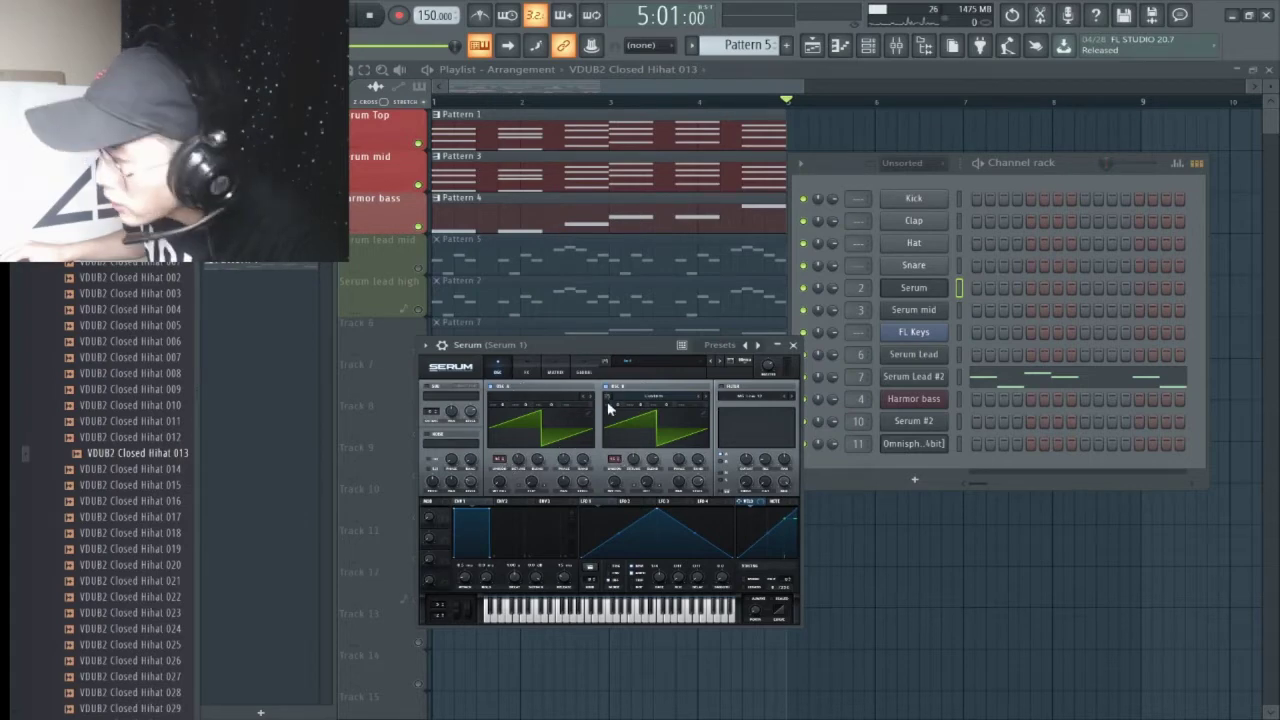
Audition the Serum patch by playing several notes on its built-in keyboard.
left_click(595, 616)
left_click(612, 616)
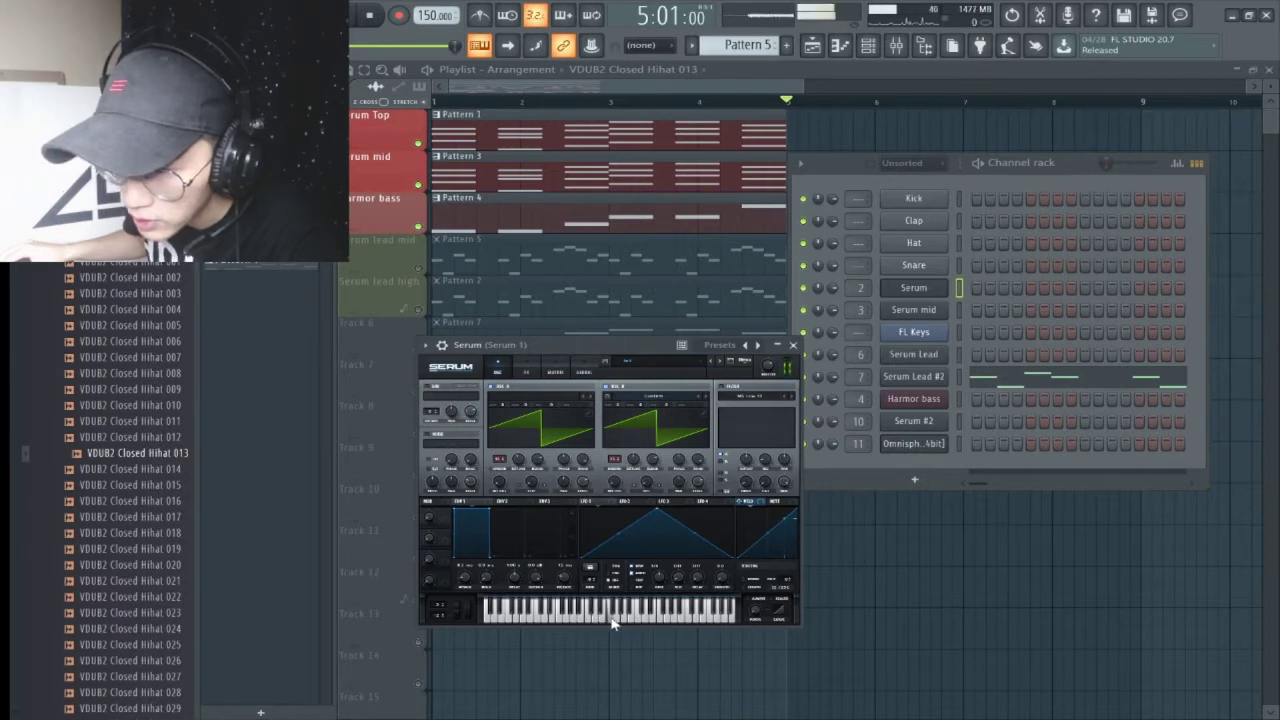
left_click(624, 616)
left_click(638, 616)
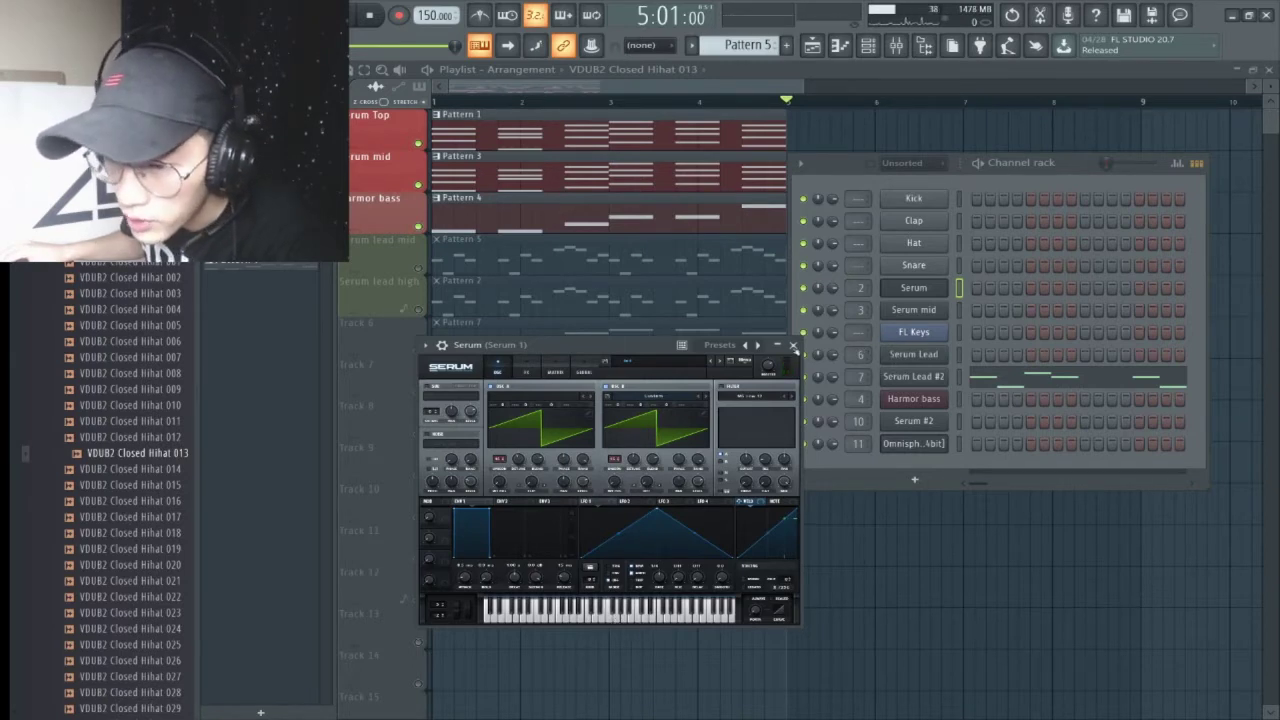
Open the Serum mid synth, audition its patch with a few keyboard notes and close it.
left_click(913, 309)
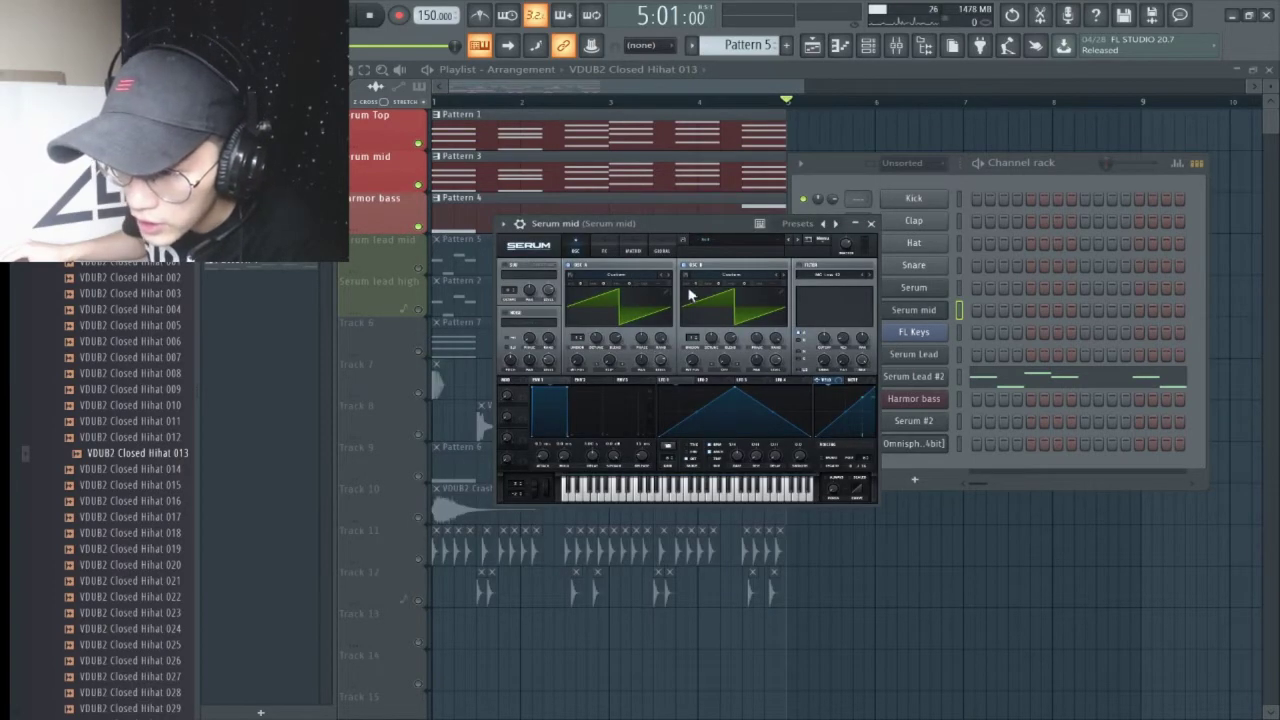
left_click(712, 496)
left_click(686, 496)
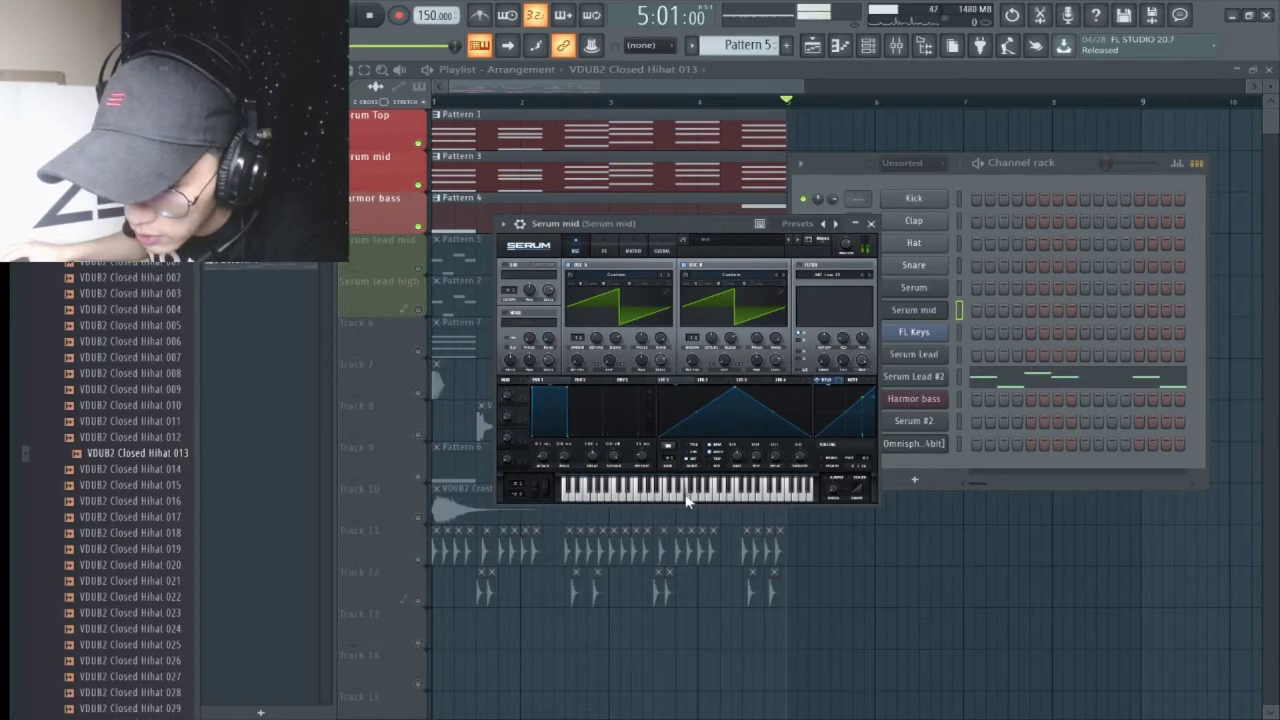
left_click(665, 495)
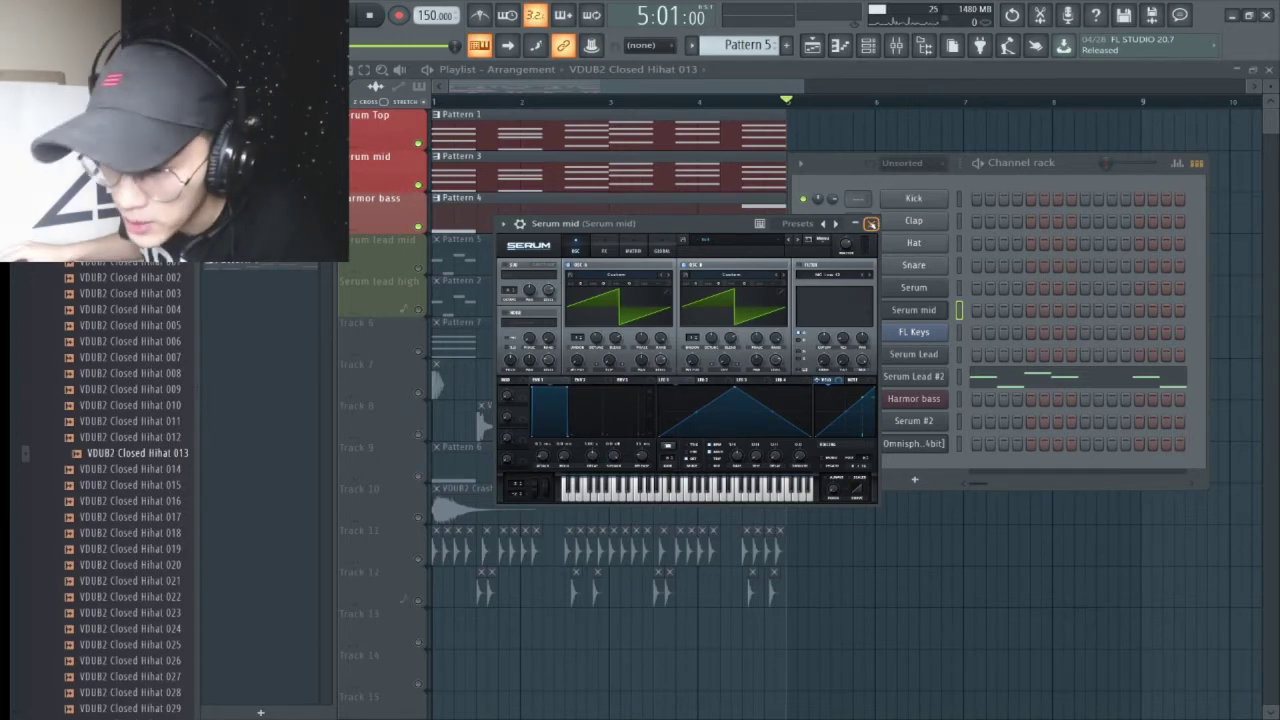
left_click(871, 223)
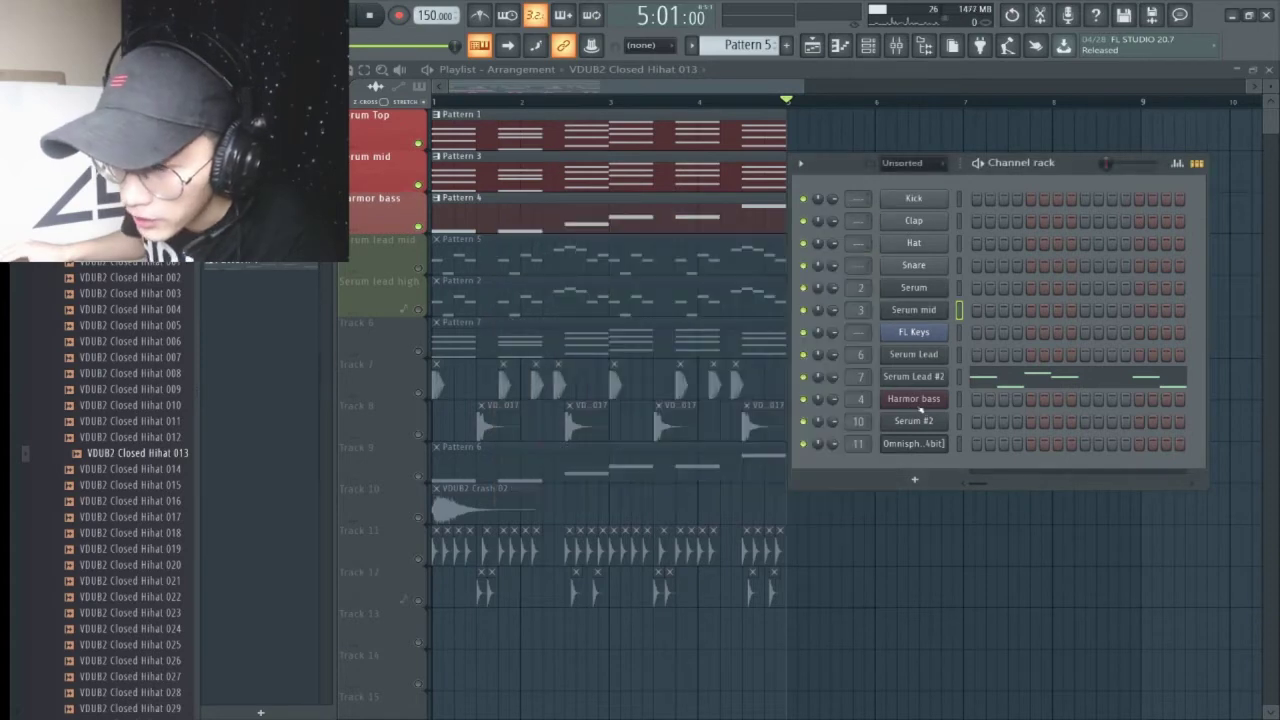
Open the Harmor bass synth, audition it with two keyboard notes and close it.
left_click(923, 403)
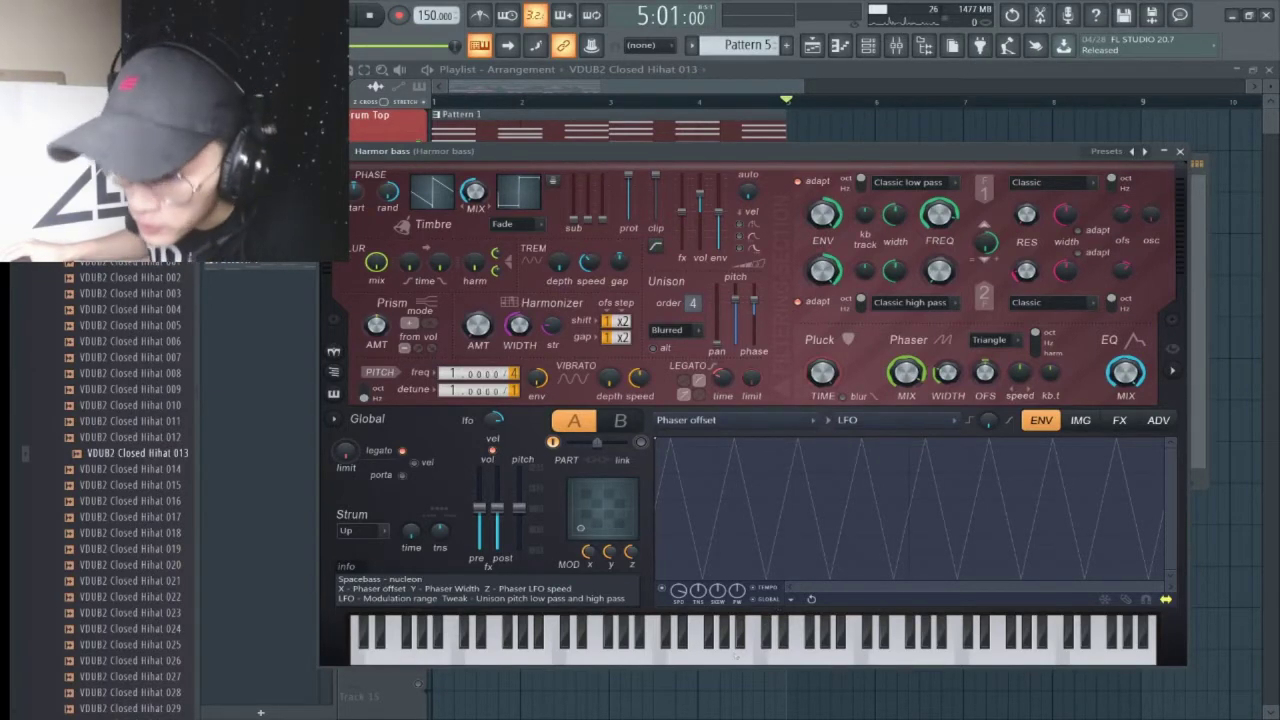
left_click(673, 650)
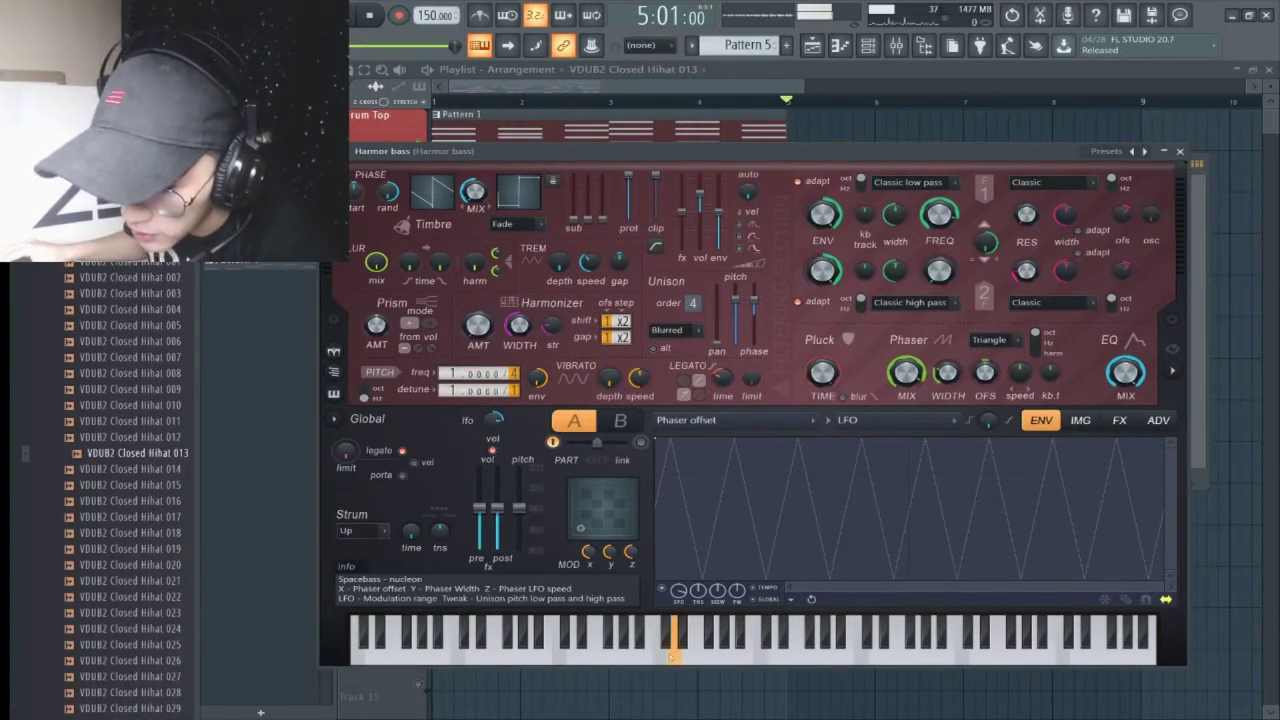
left_click(703, 650)
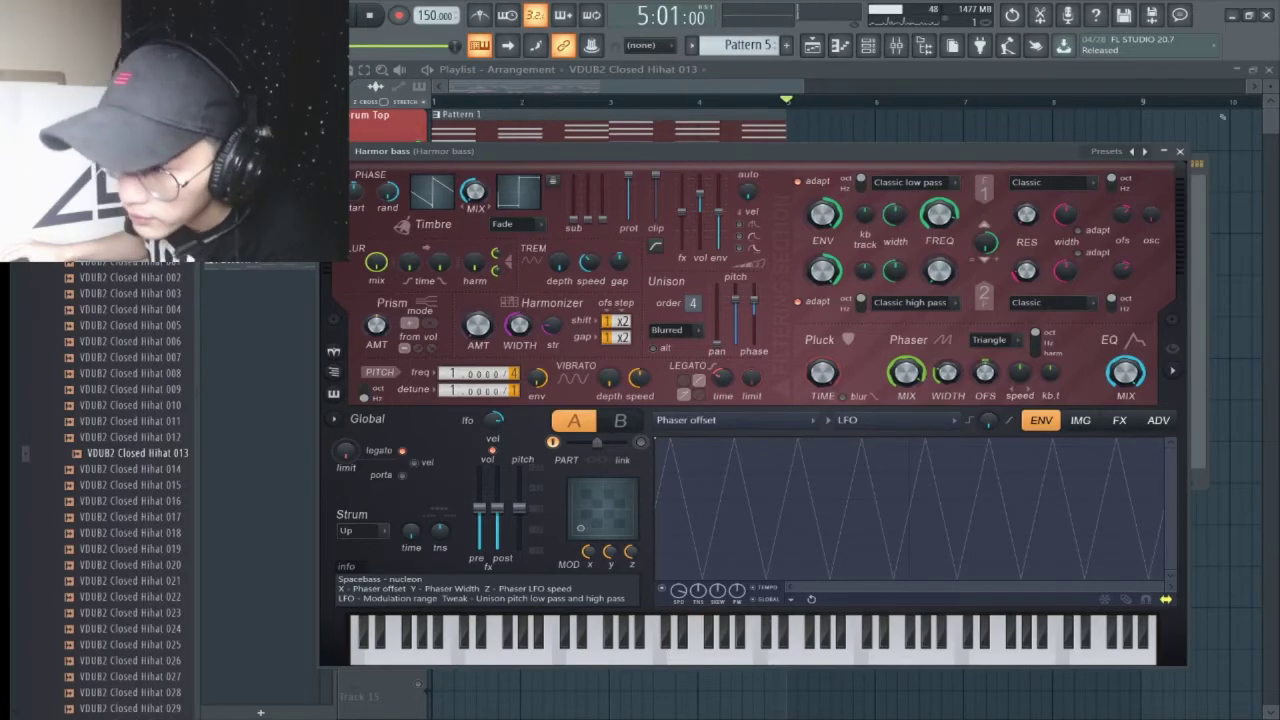
left_click(1179, 151)
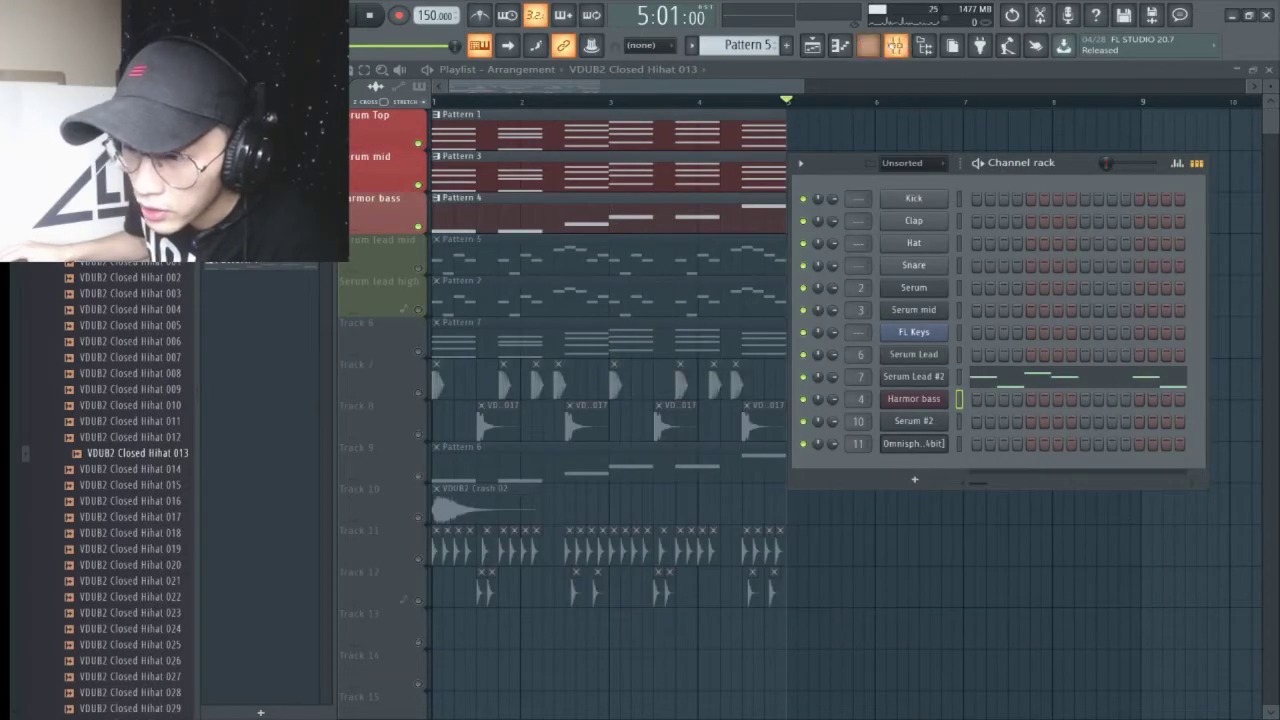
Inspect the effects on the Synths mixer track, and close the mixer and the Wide effect window.
key("F9")
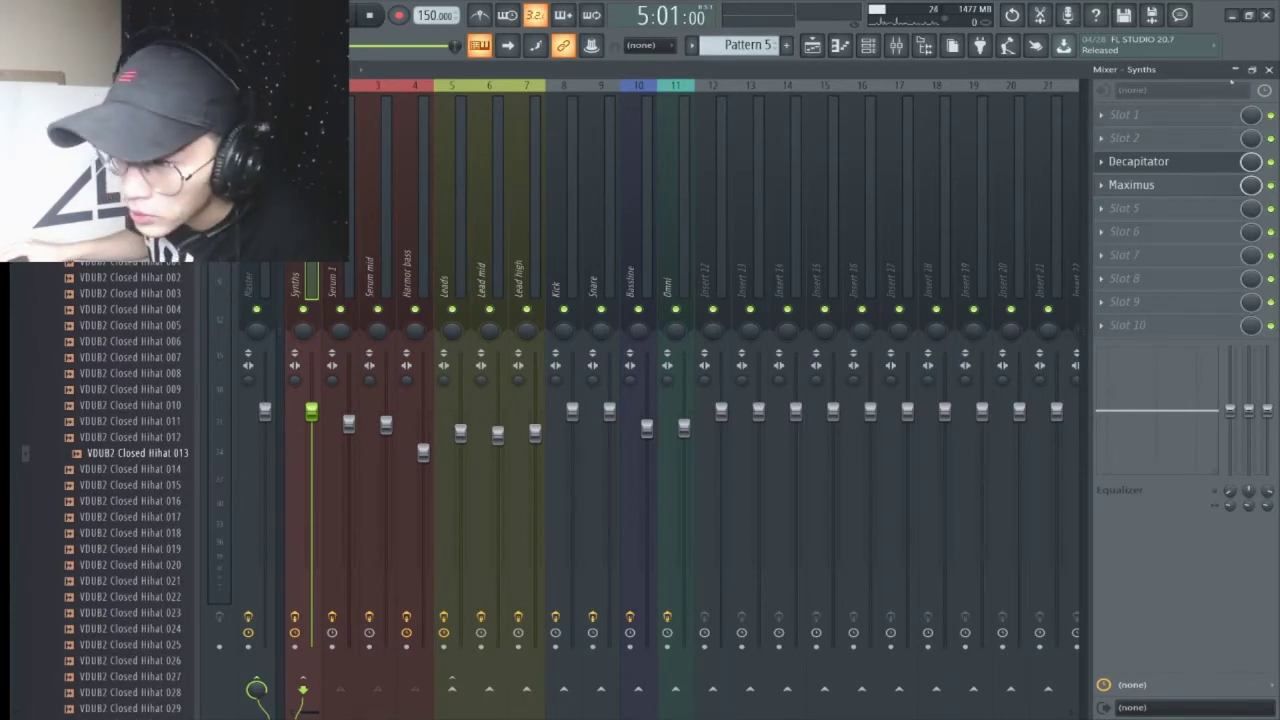
left_click(1268, 69)
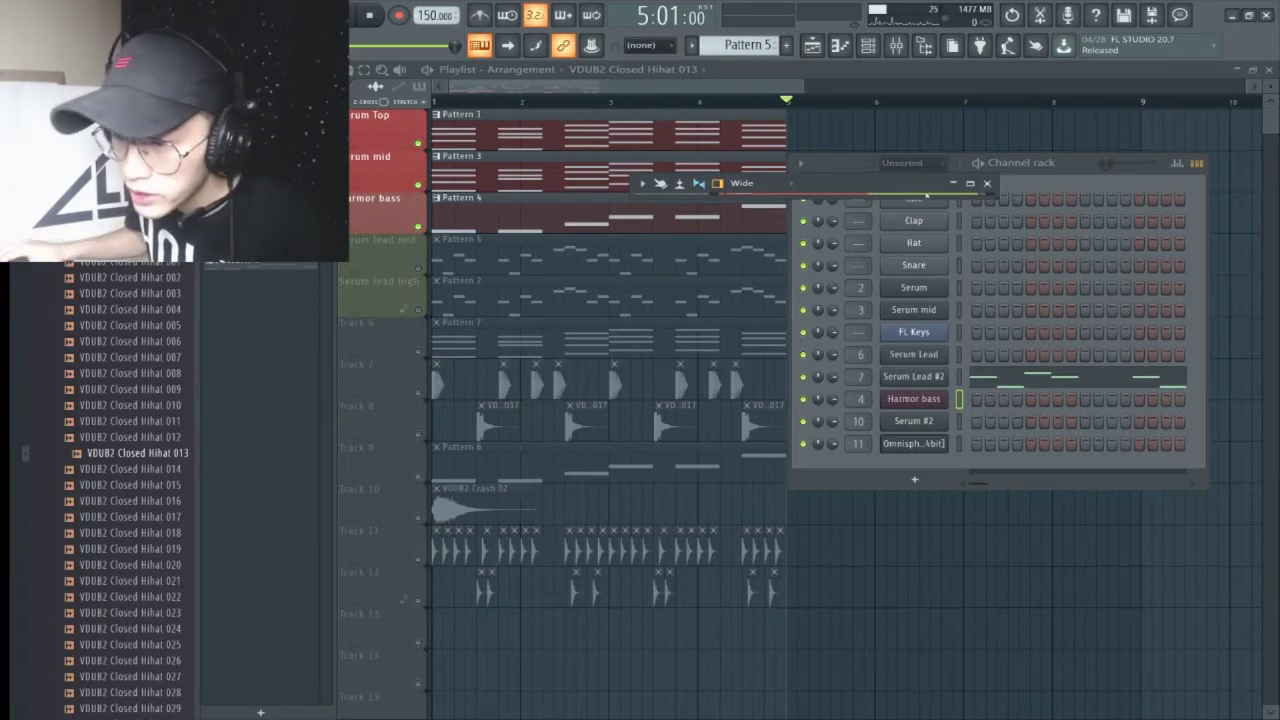
left_click(986, 183)
Enable the Serum lead mid track, mute the three chord and bass tracks and play the lead alone.
left_click(419, 269)
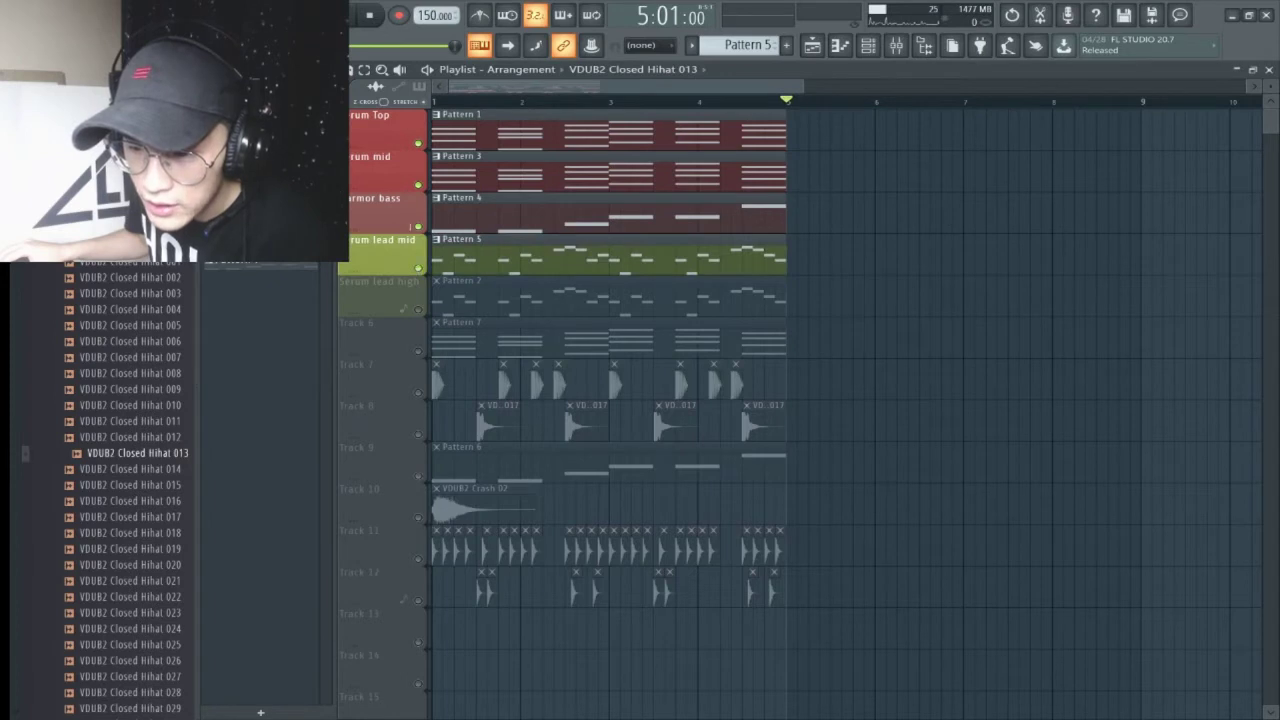
left_click_drag(417, 227, 418, 144)
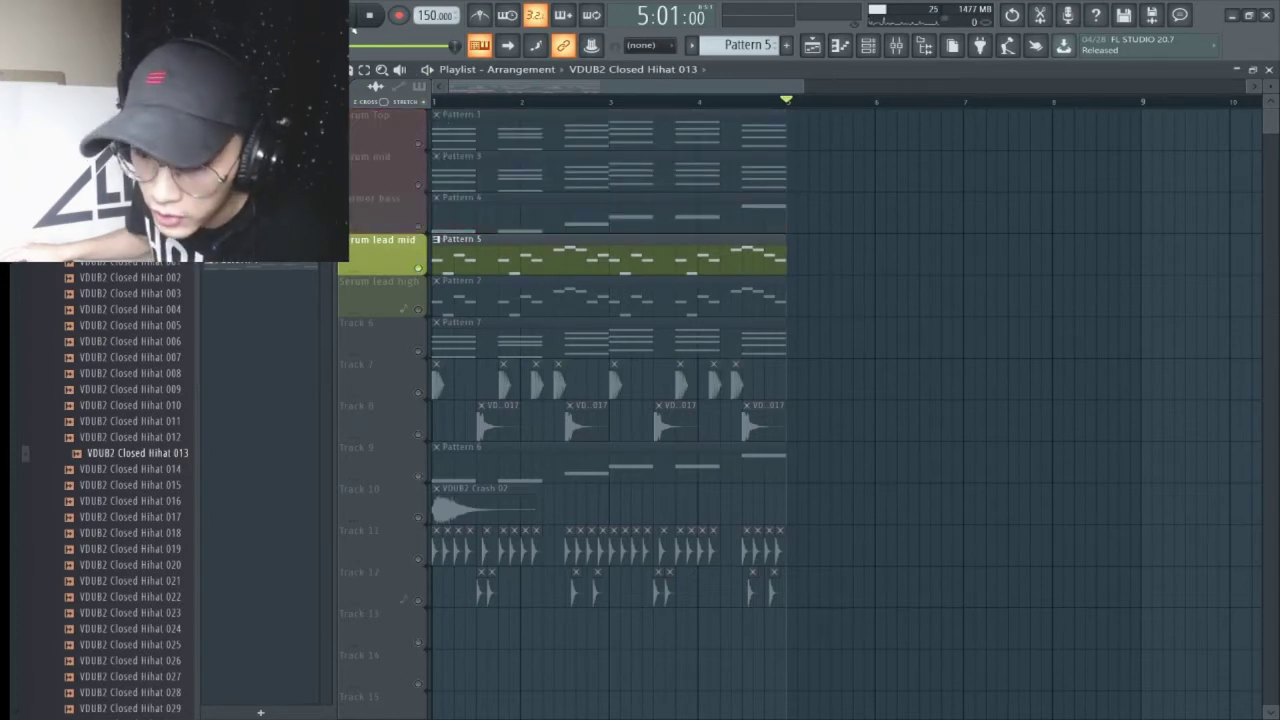
key("space")
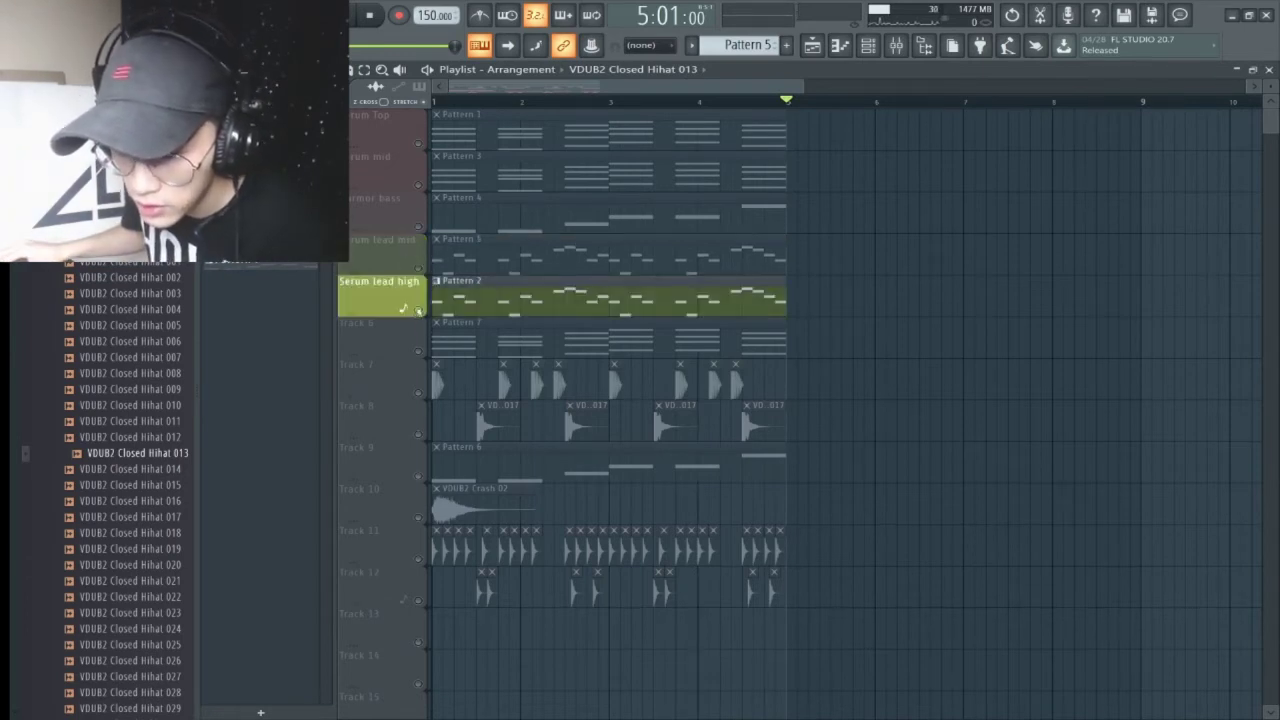
Play the Serum lead high track alone, and play it together with Serum lead mid unmuted.
key("space")
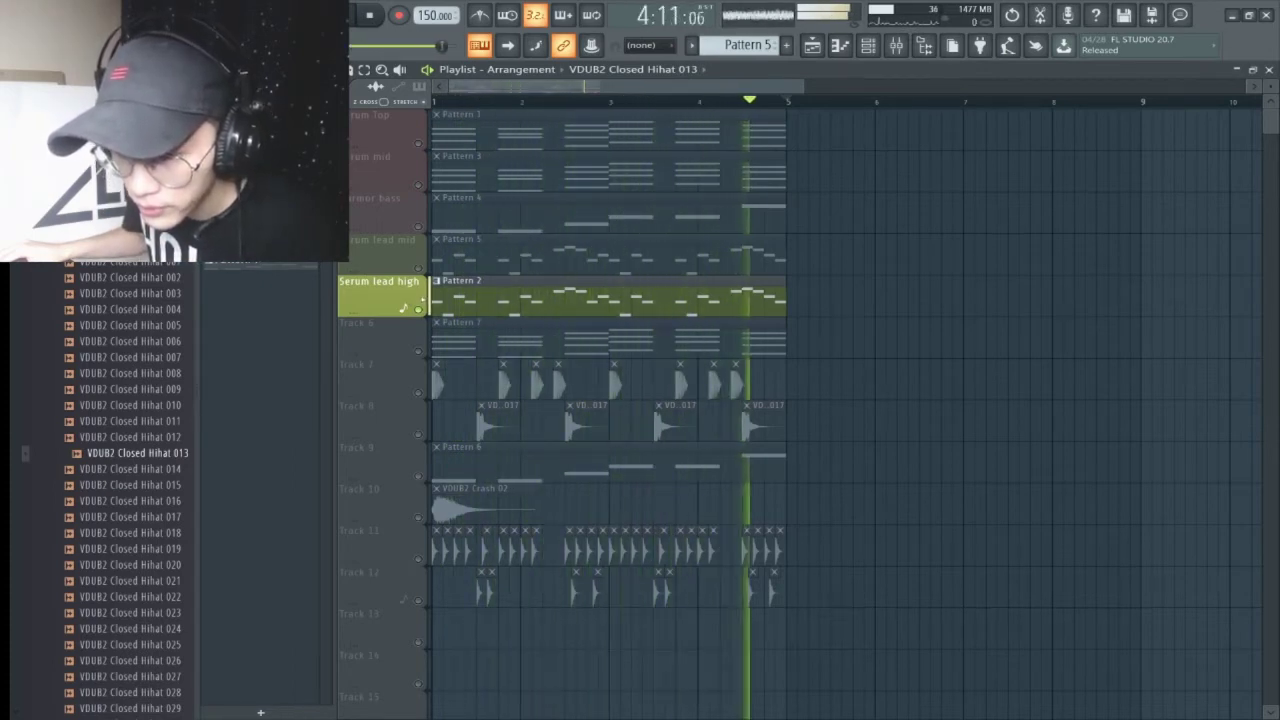
left_click(424, 268, "ctrl")
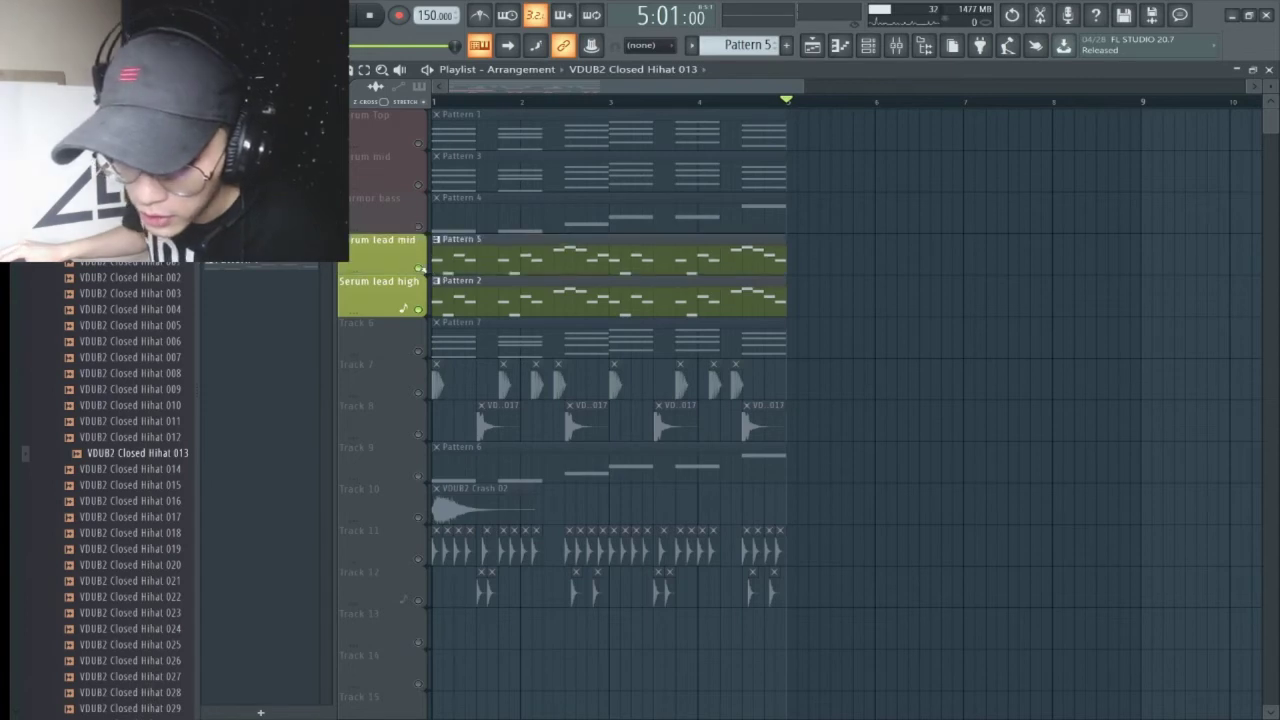
key("space")
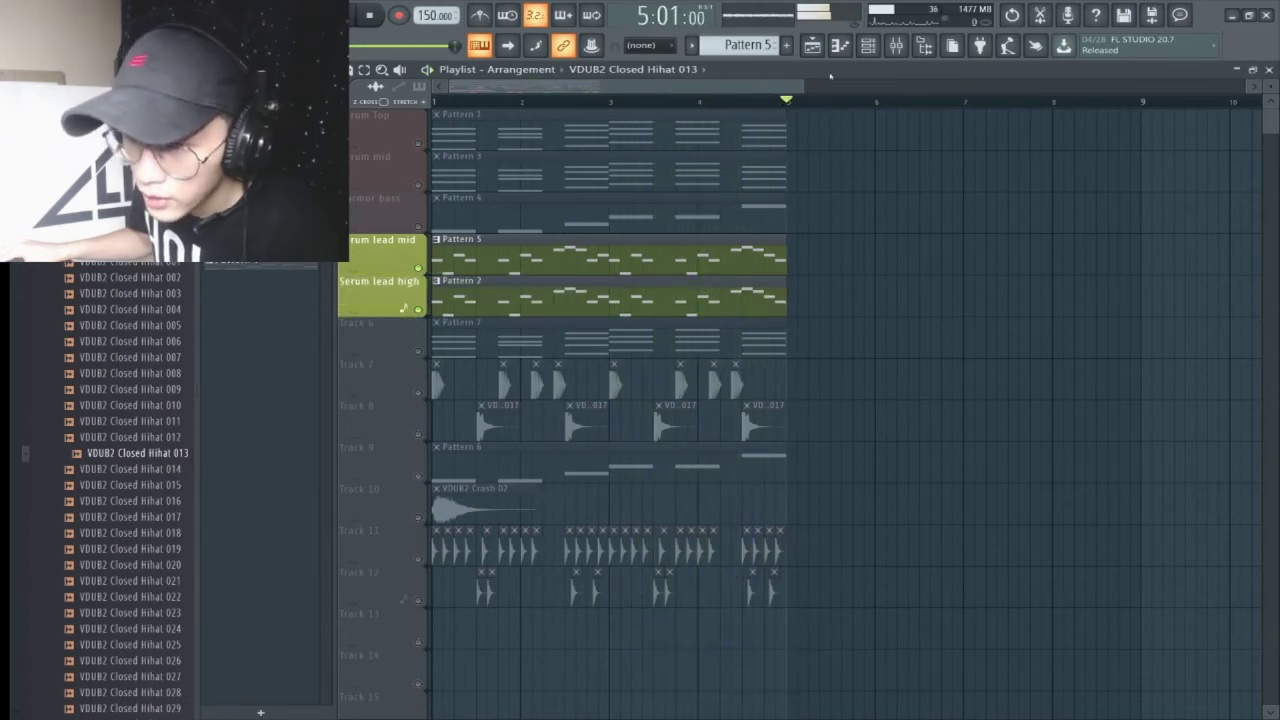
Open the Serum Lead channel's synth, move its window fully into view and inspect its effects and oscillators.
left_click(896, 45)
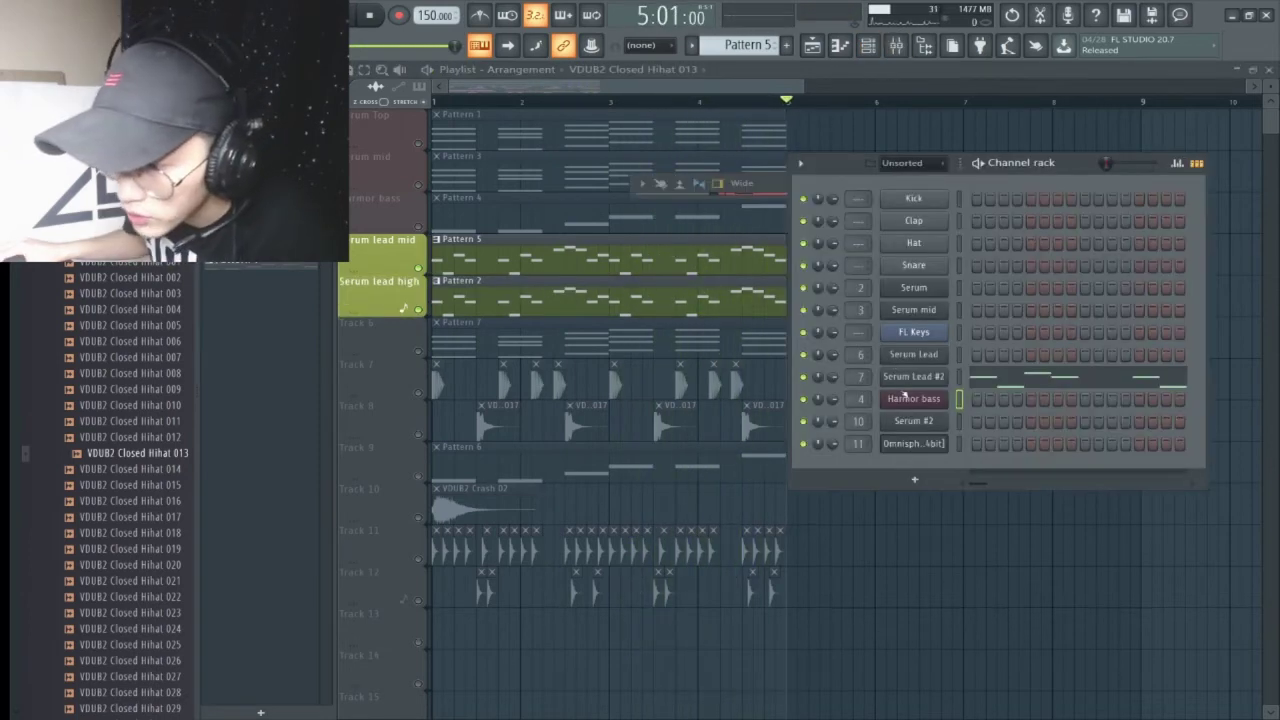
left_click(925, 355)
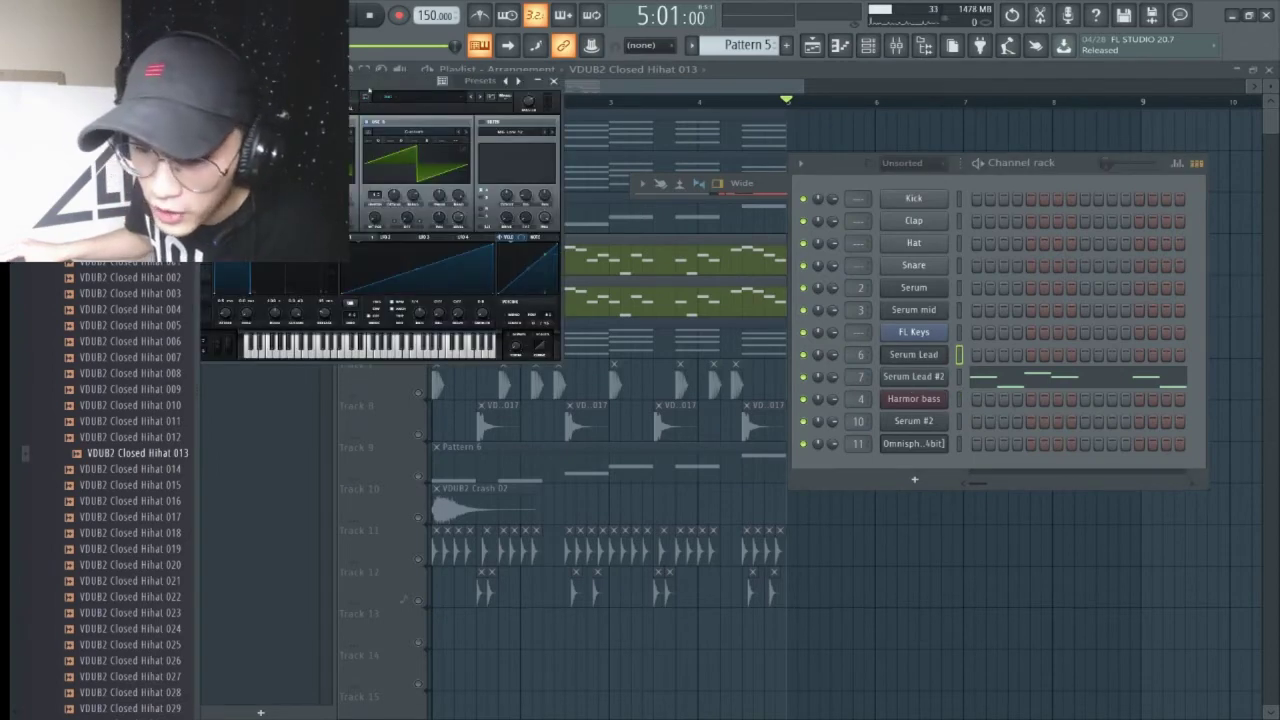
left_click_drag(372, 88, 595, 240)
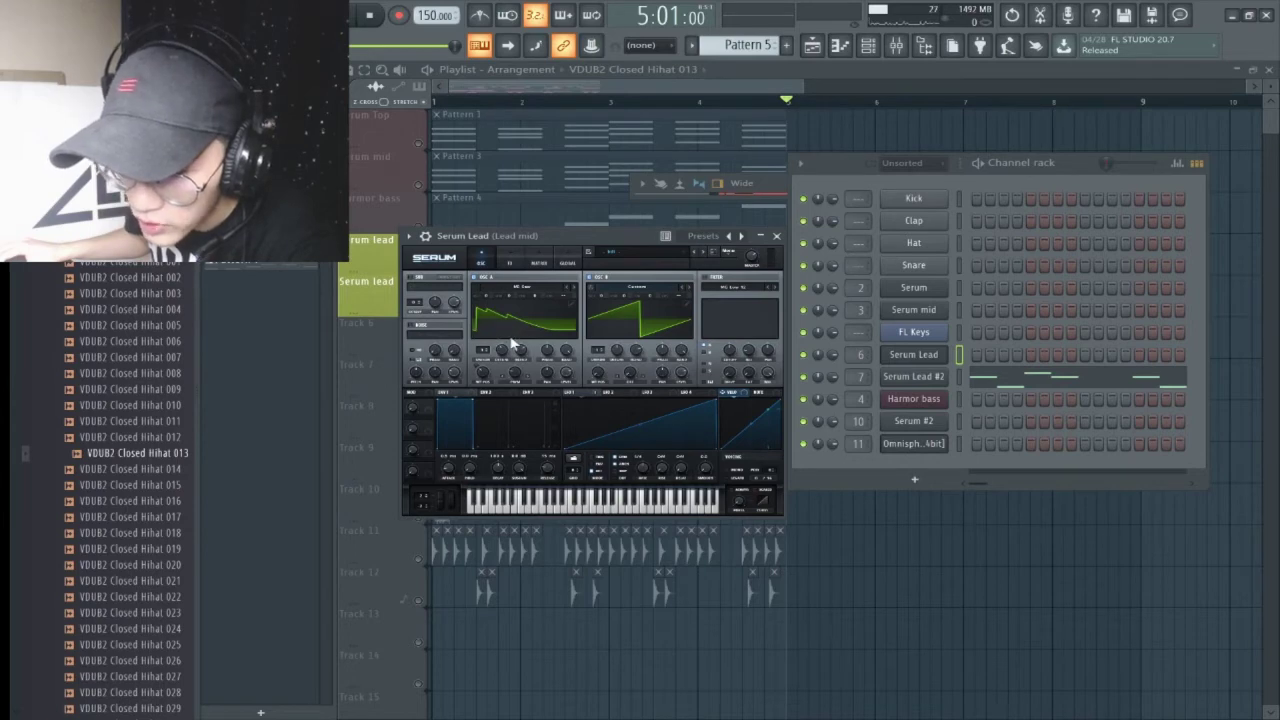
left_click(513, 253)
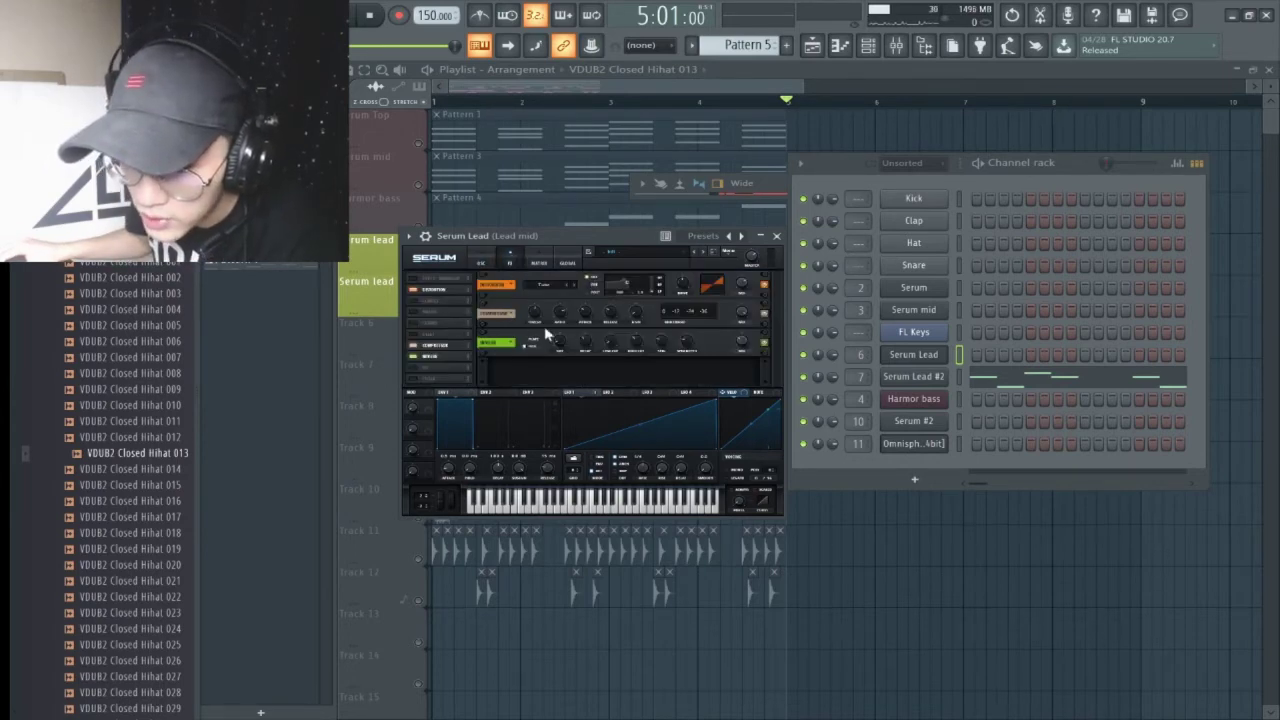
left_click(481, 262)
Audition the Serum Lead sound with four keyboard notes and close the synth.
left_click(642, 514)
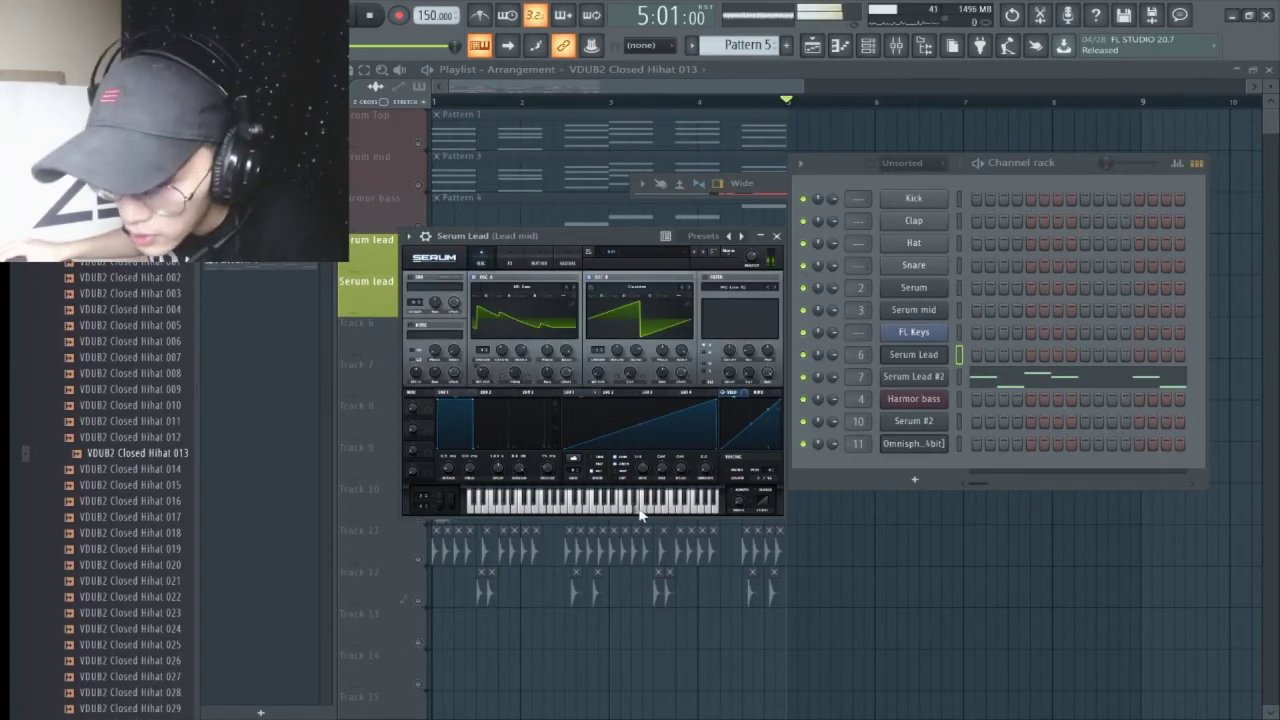
left_click(605, 512)
left_click(598, 512)
left_click(572, 512)
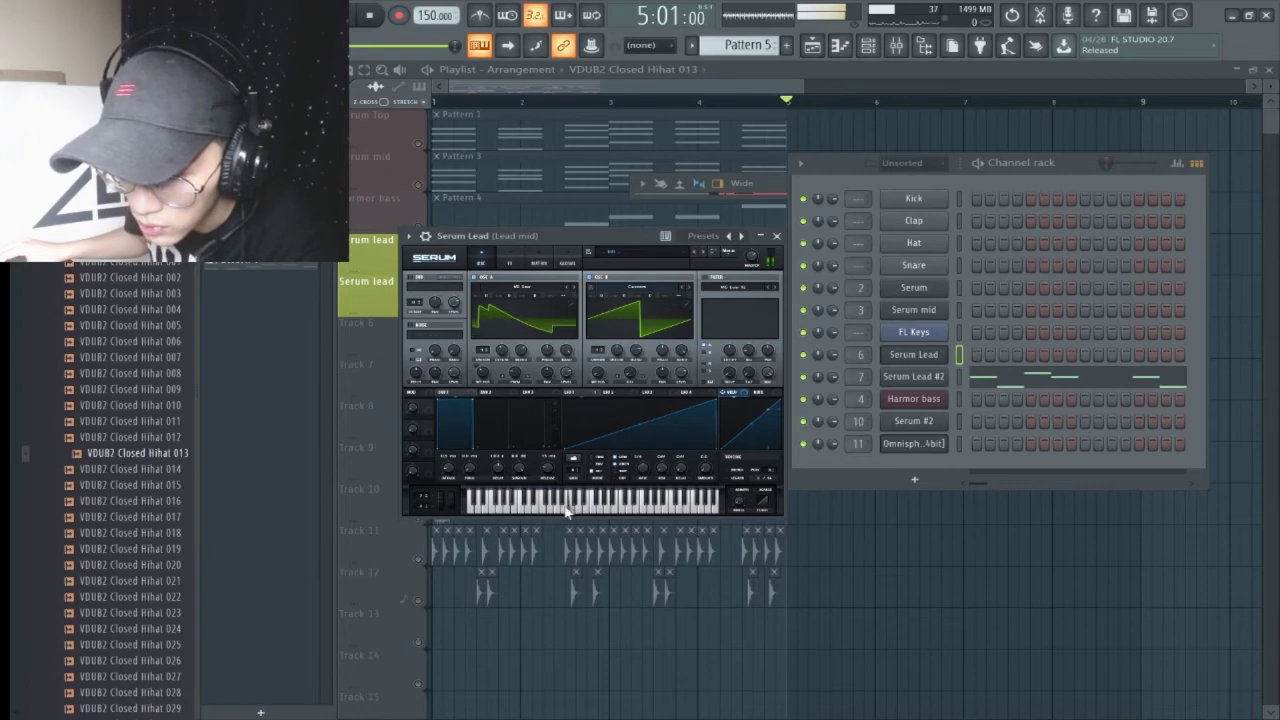
left_click(776, 236)
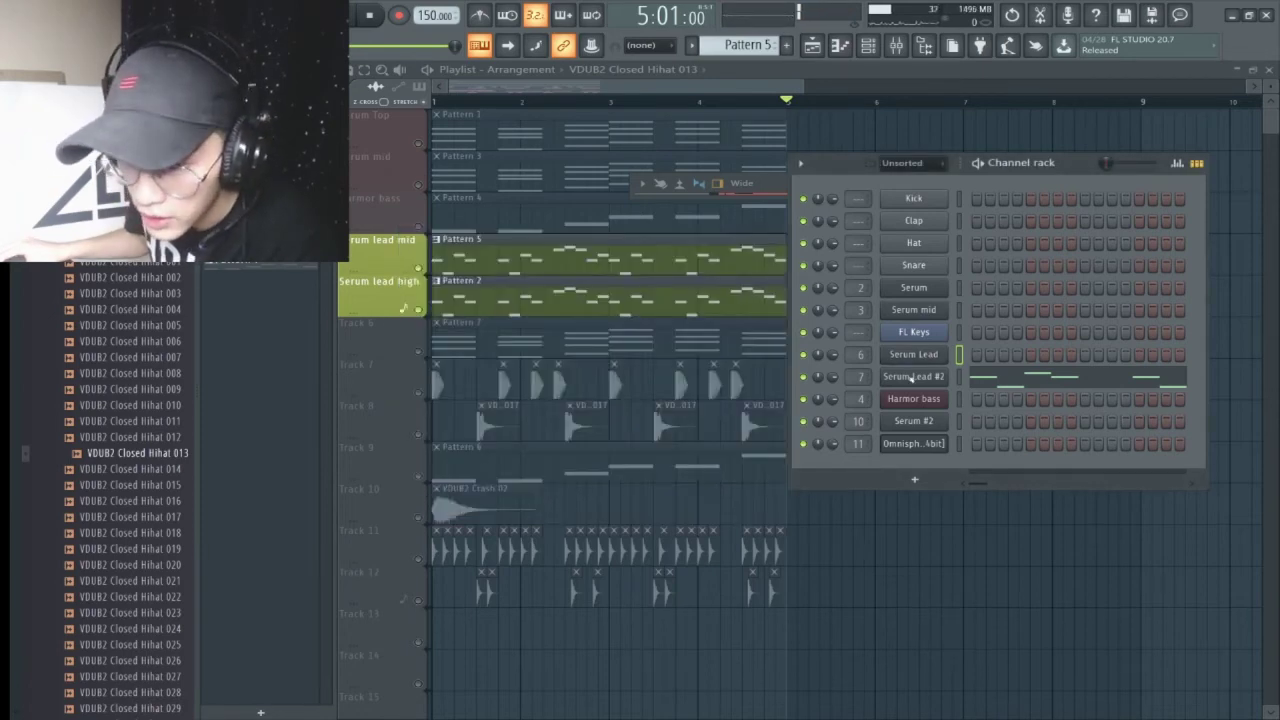
Open the Serum Lead #2 synth, inspect its effects and oscillators, and close it.
left_click(911, 378)
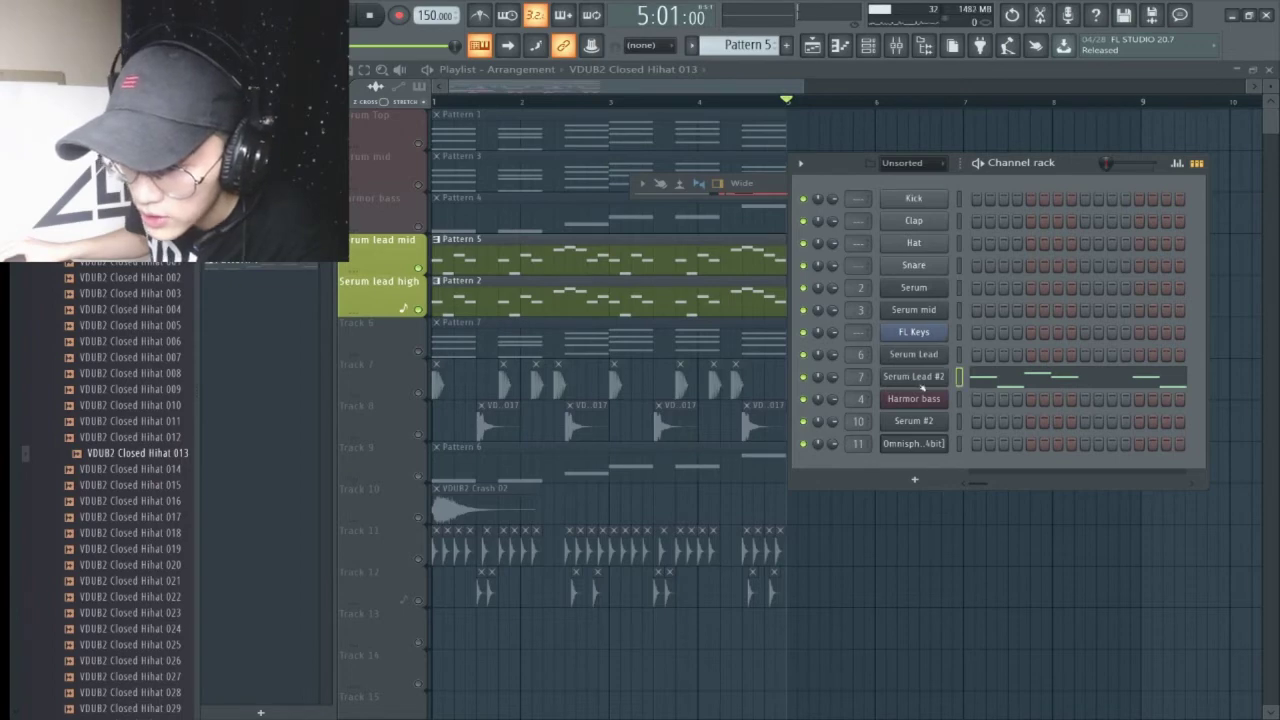
left_click(921, 383)
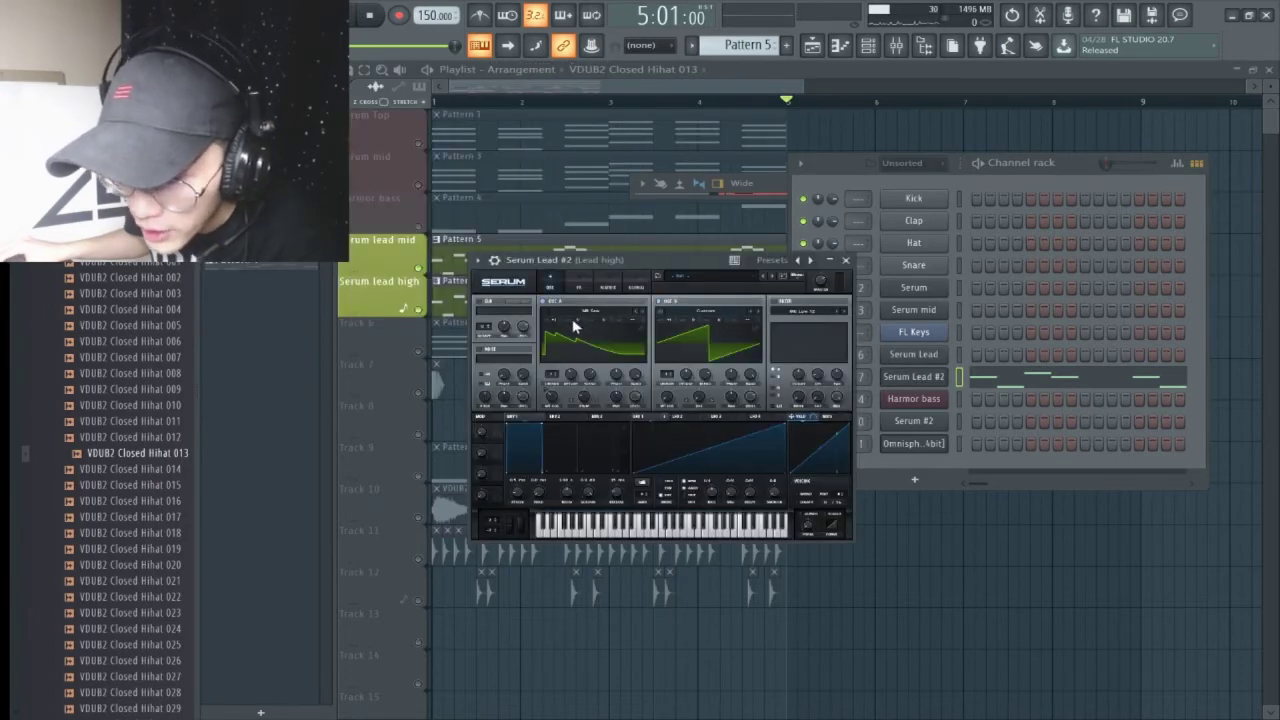
left_click(580, 286)
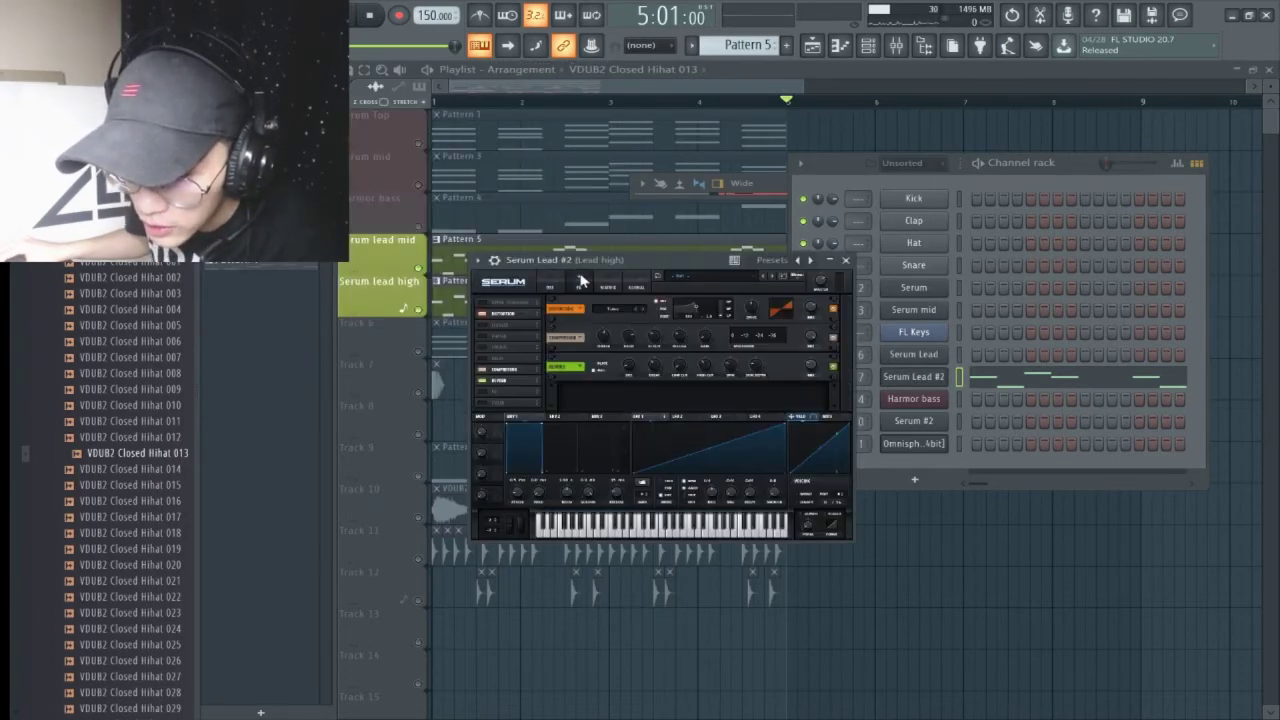
left_click(551, 285)
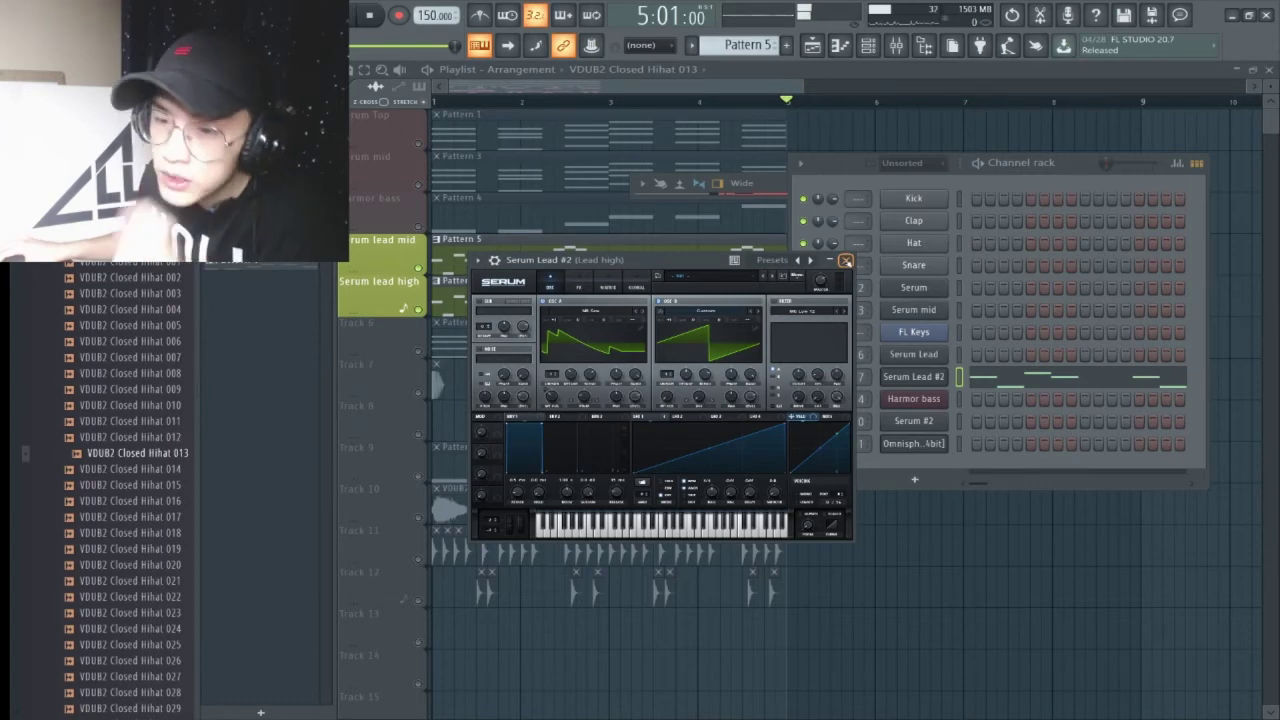
left_click(845, 261)
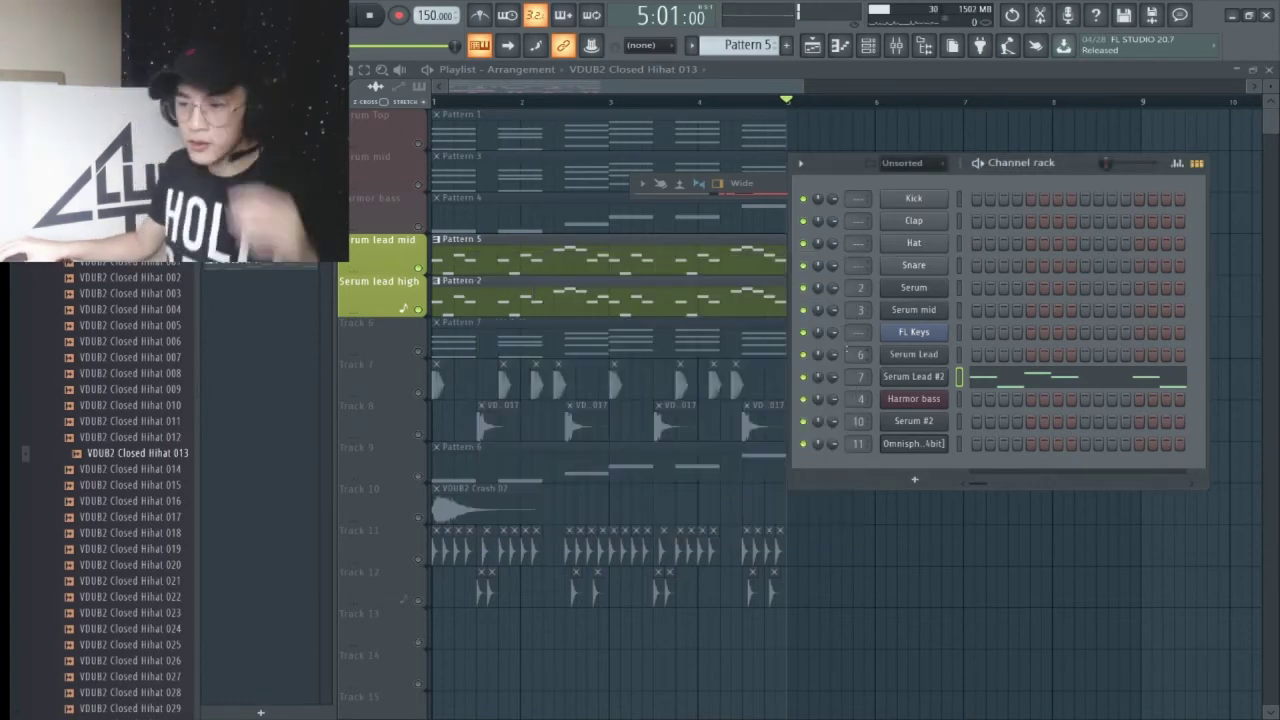
Solo Track 6 with the Pattern 7 chords, play it alone, and close its Omnisphere synth after viewing the patch.
left_click(895, 420)
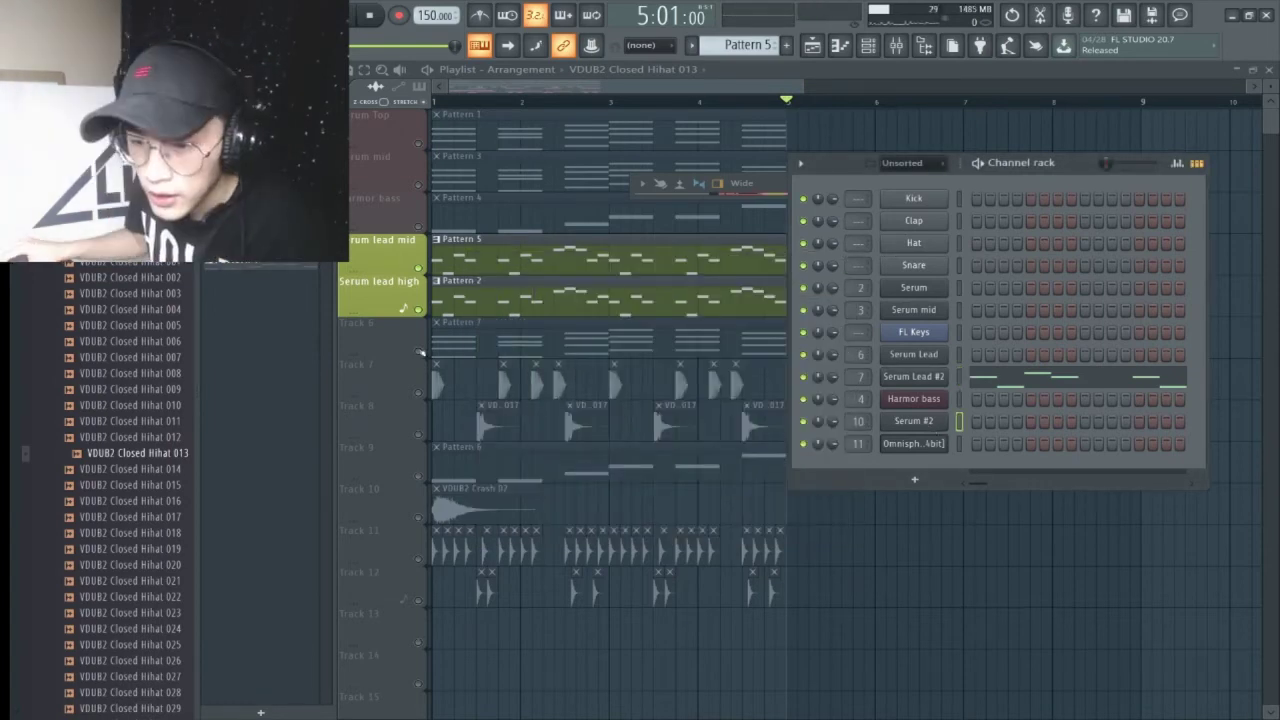
key("F6")
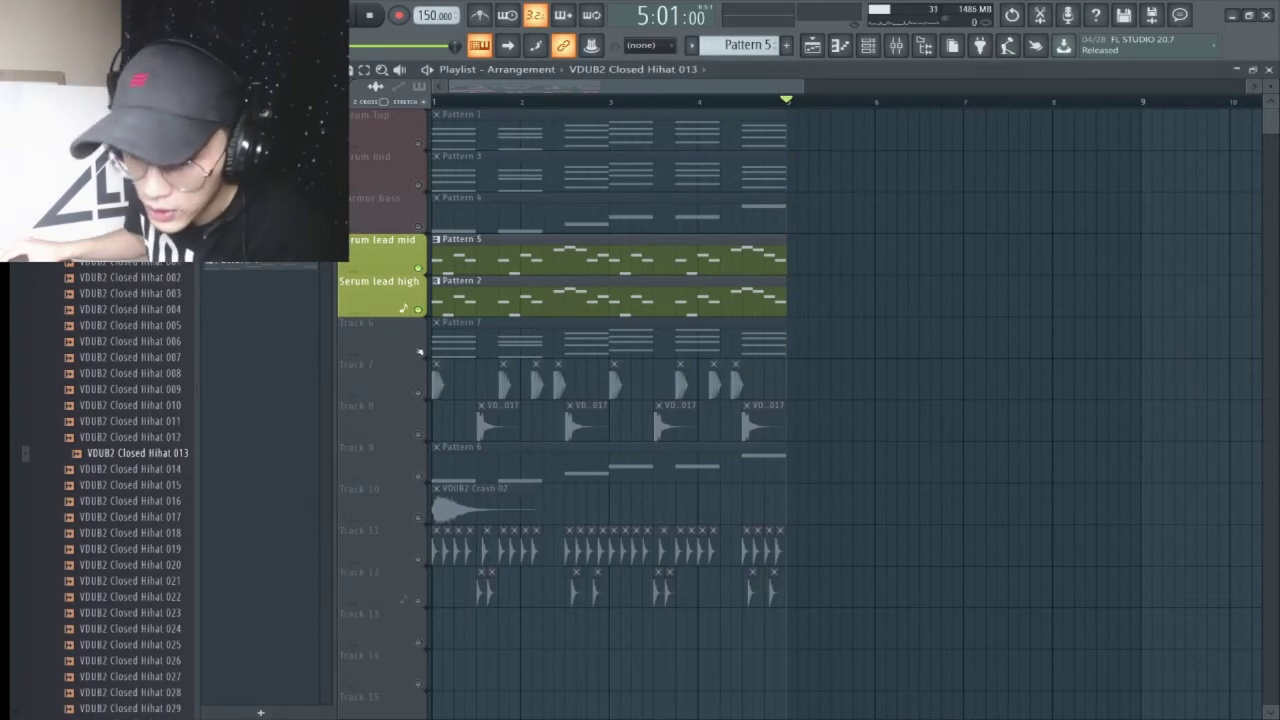
left_click(418, 352)
left_click(418, 353)
left_click(418, 353)
left_click(418, 353)
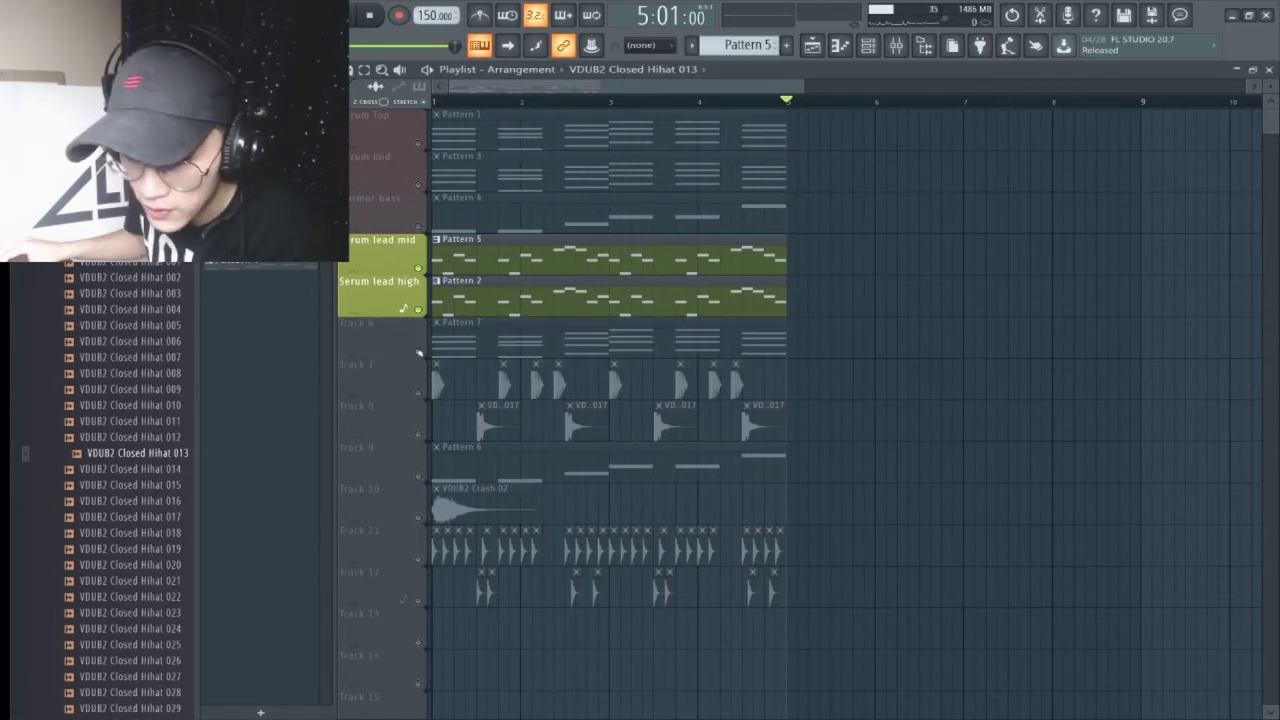
left_click(418, 353)
right_click(418, 353)
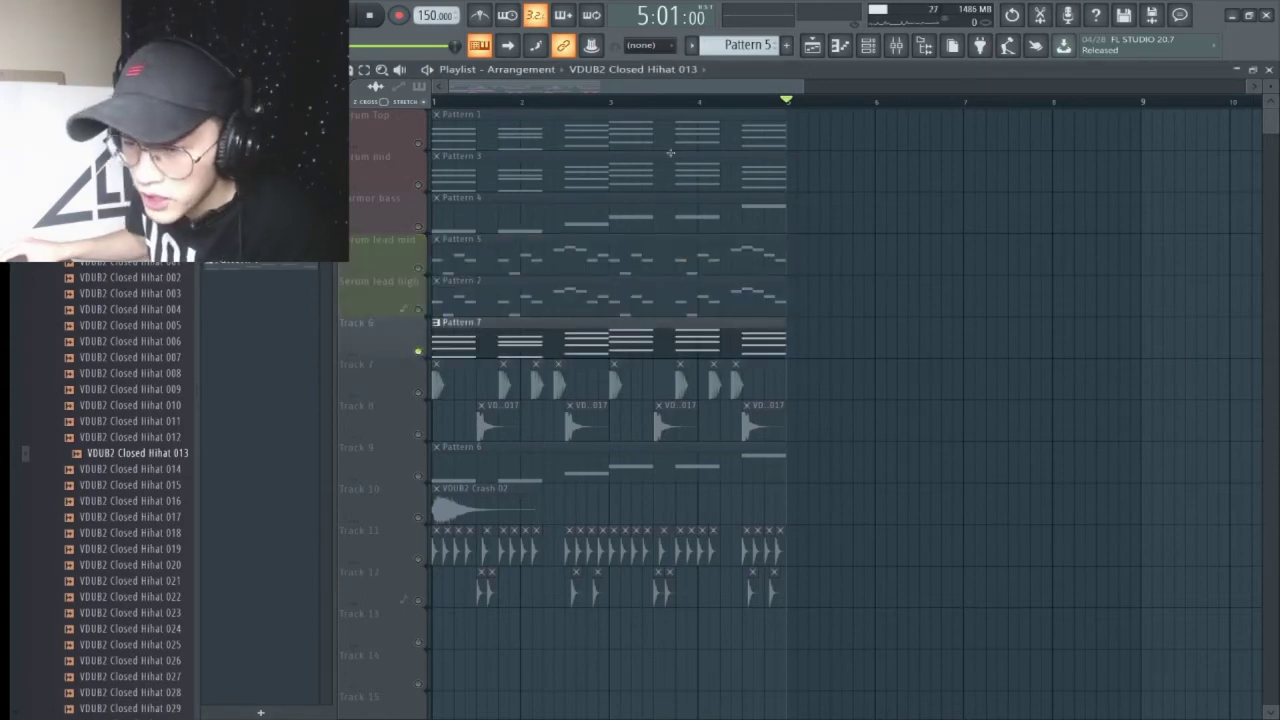
key("space")
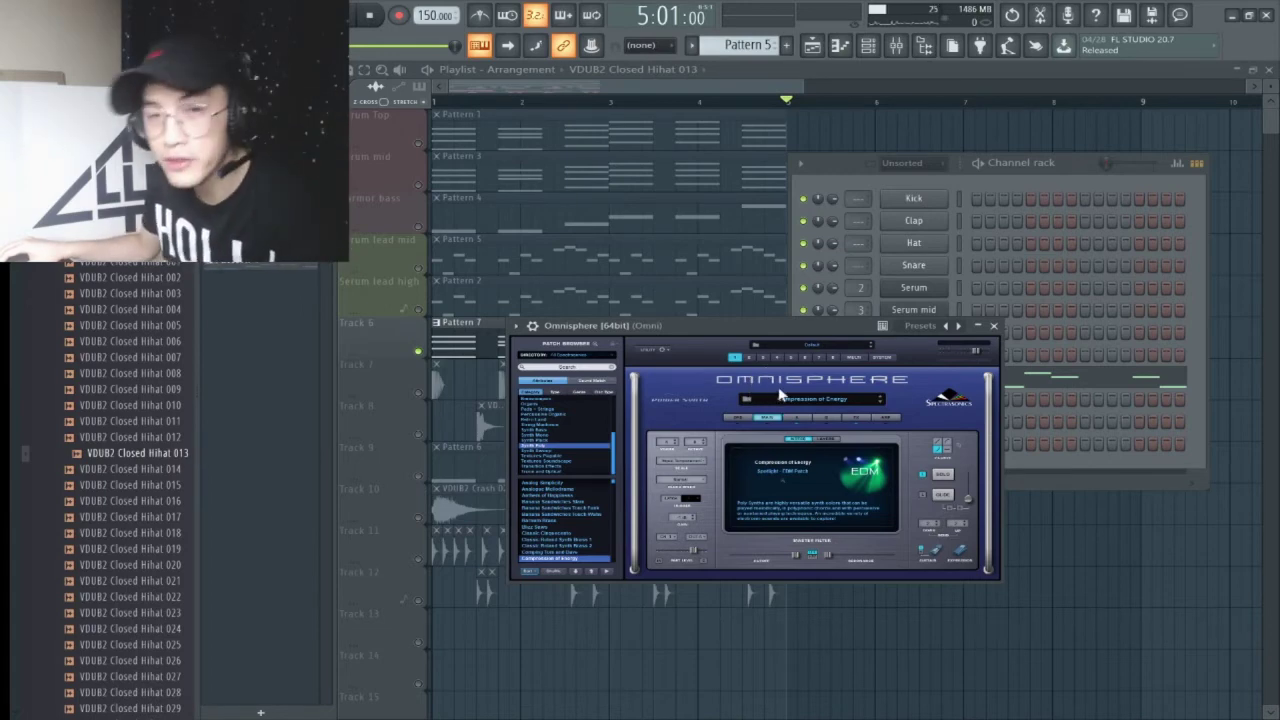
left_click(994, 326)
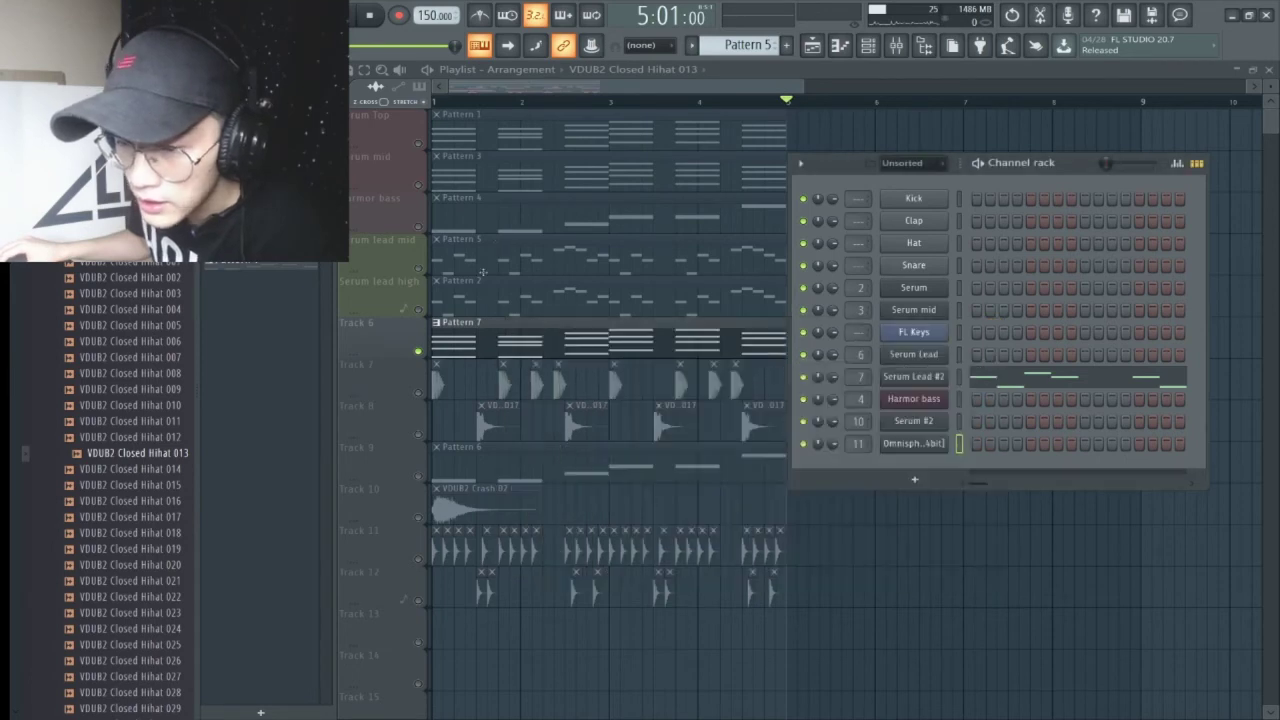
Unmute the two Serum lead, Harmor bass, Serum mid and Serum Top tracks and play them together with Track 6.
left_click(418, 310)
left_click(418, 268)
left_click(418, 228)
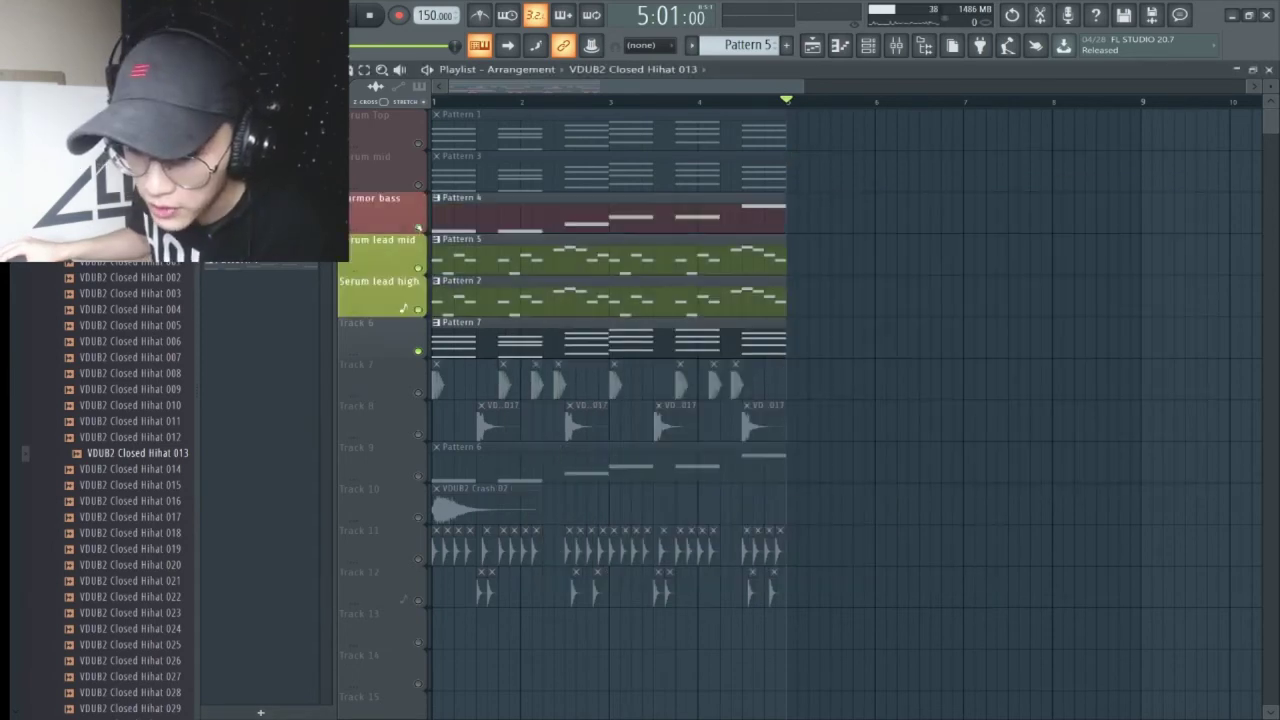
left_click(418, 185)
left_click(418, 143)
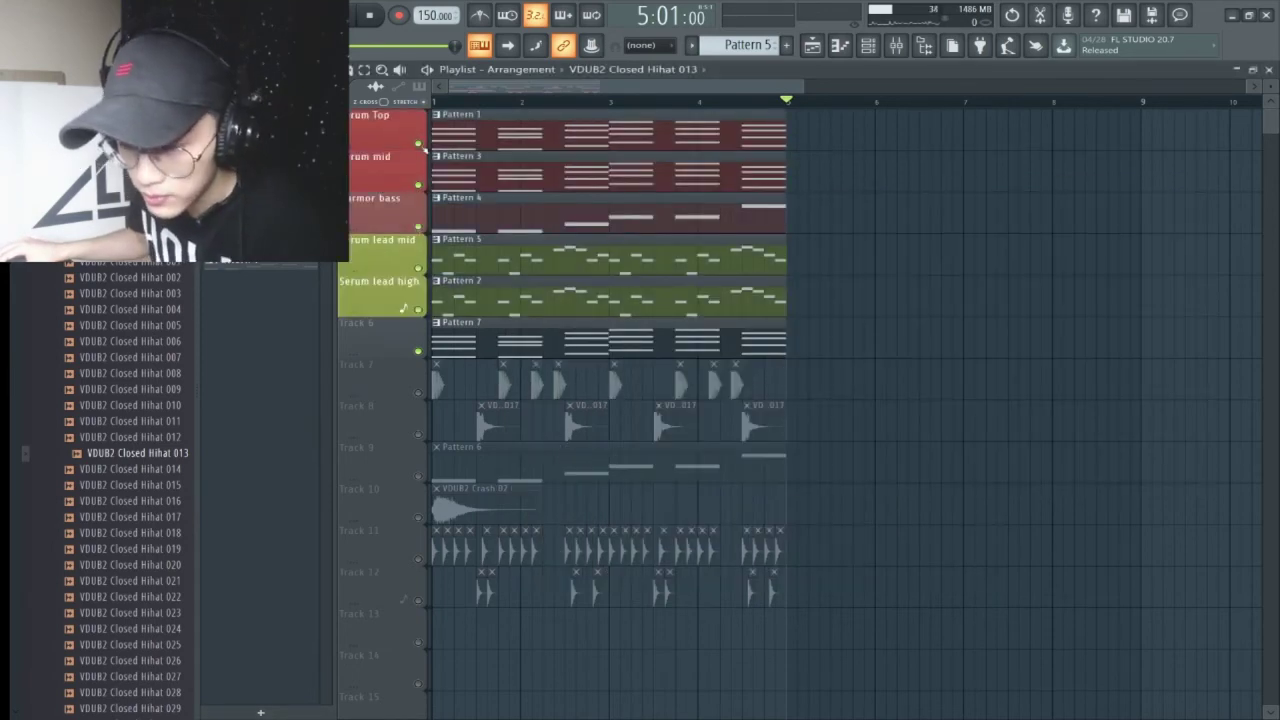
key("space")
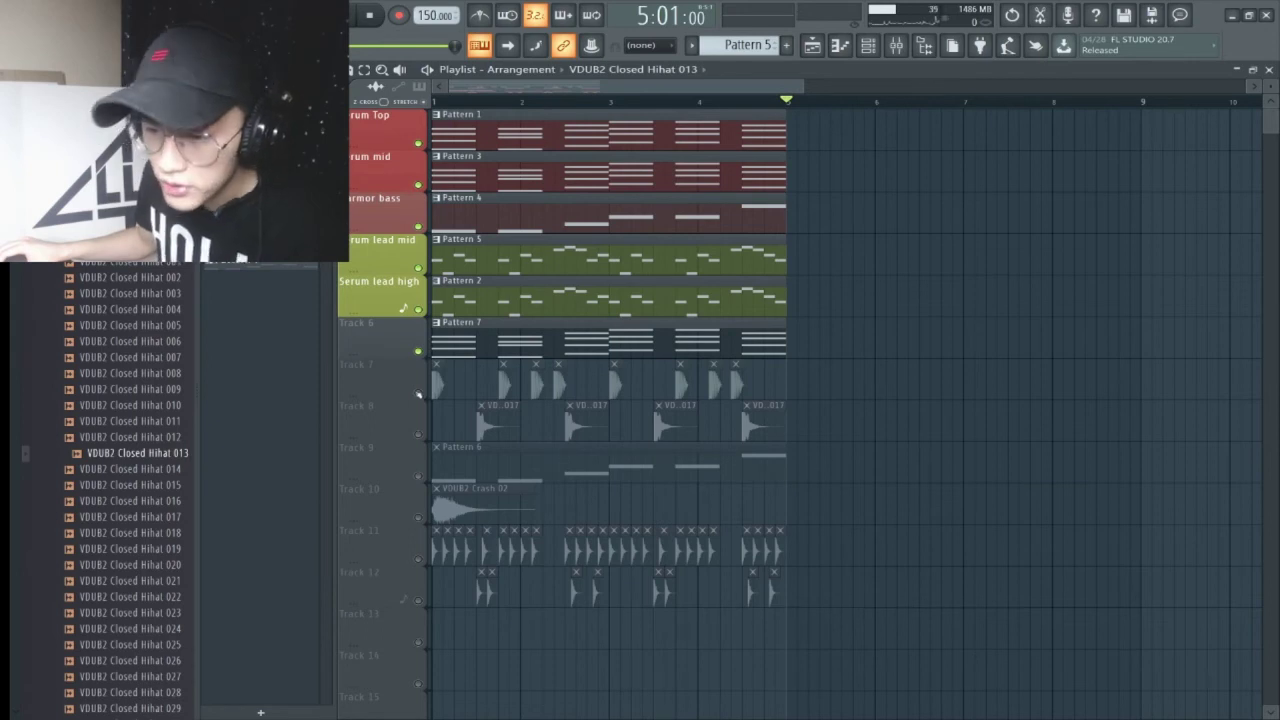
Unmute Tracks 7 to 12 with the drums, crash and Pattern 6, and play the full arrangement.
left_click(419, 393)
left_click(418, 435)
left_click(419, 476)
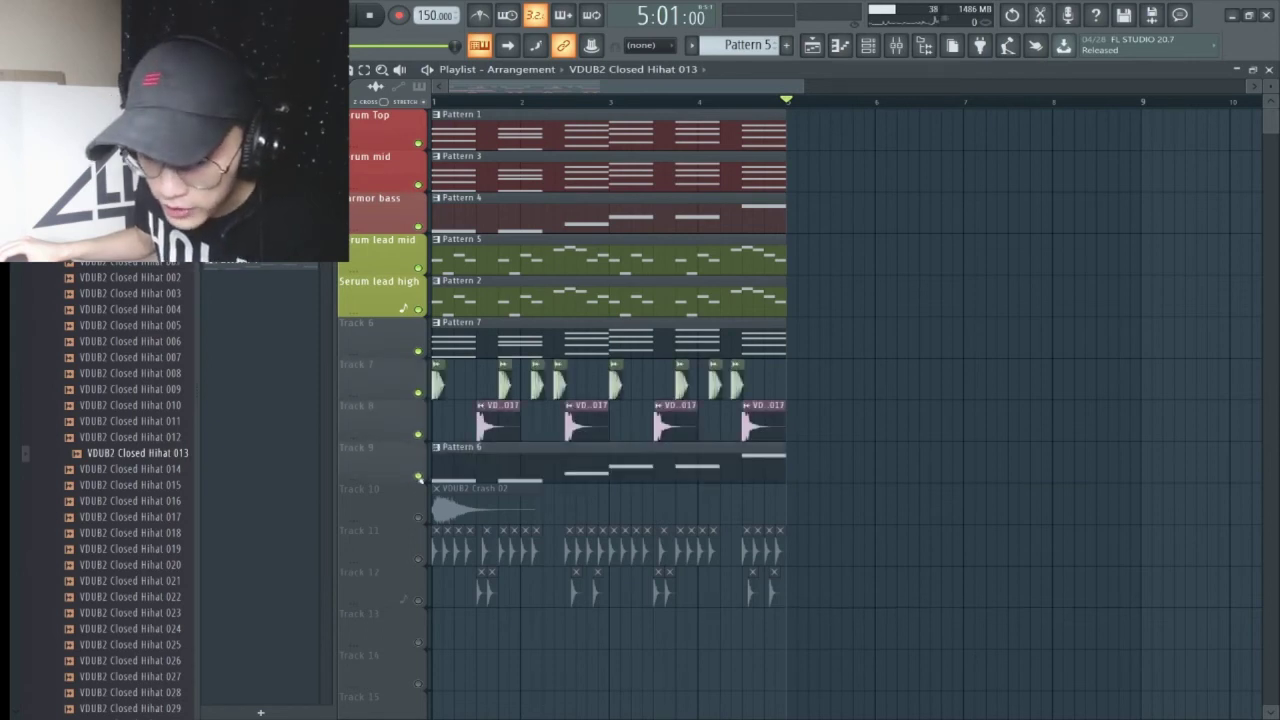
left_click(418, 517)
left_click(418, 559)
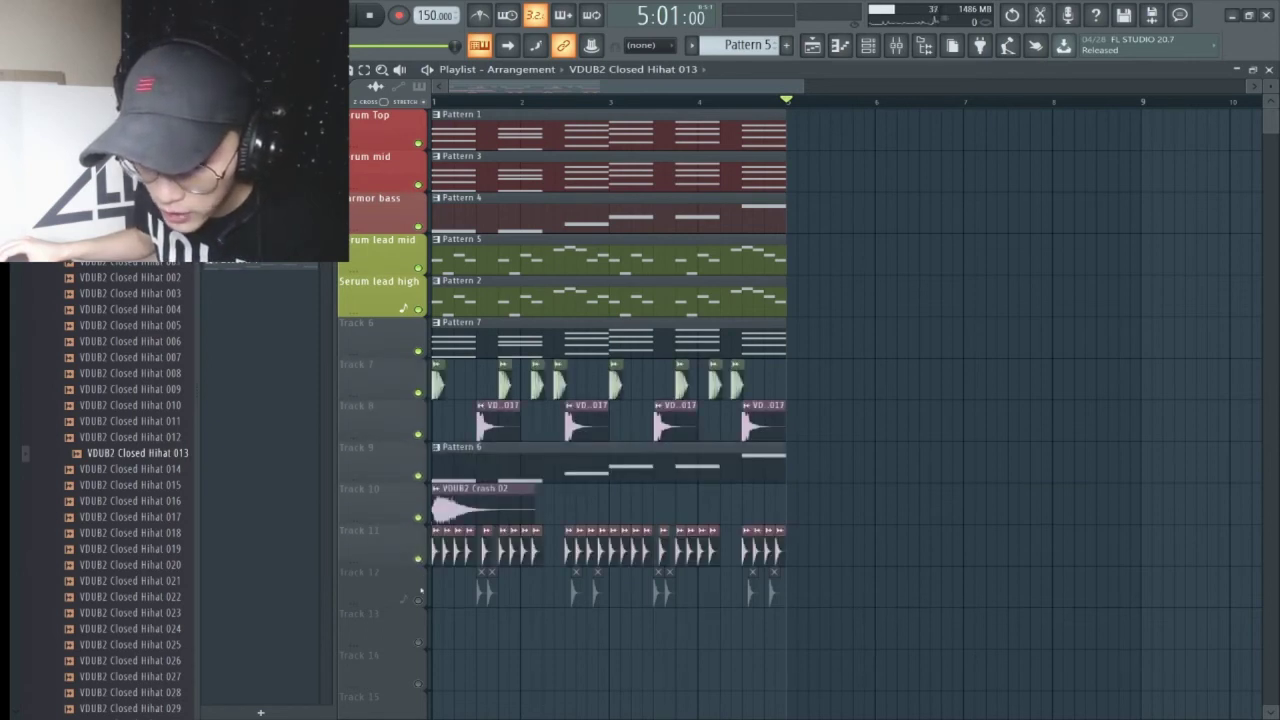
left_click(419, 600)
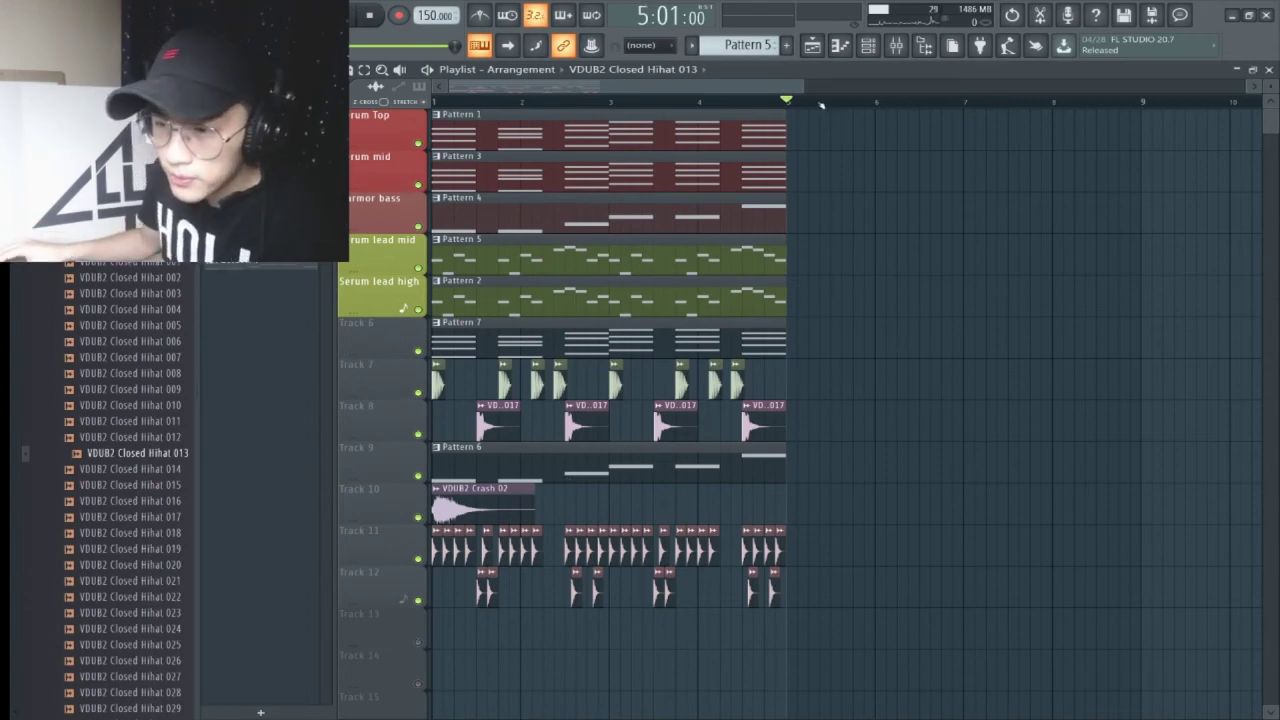
key("space")
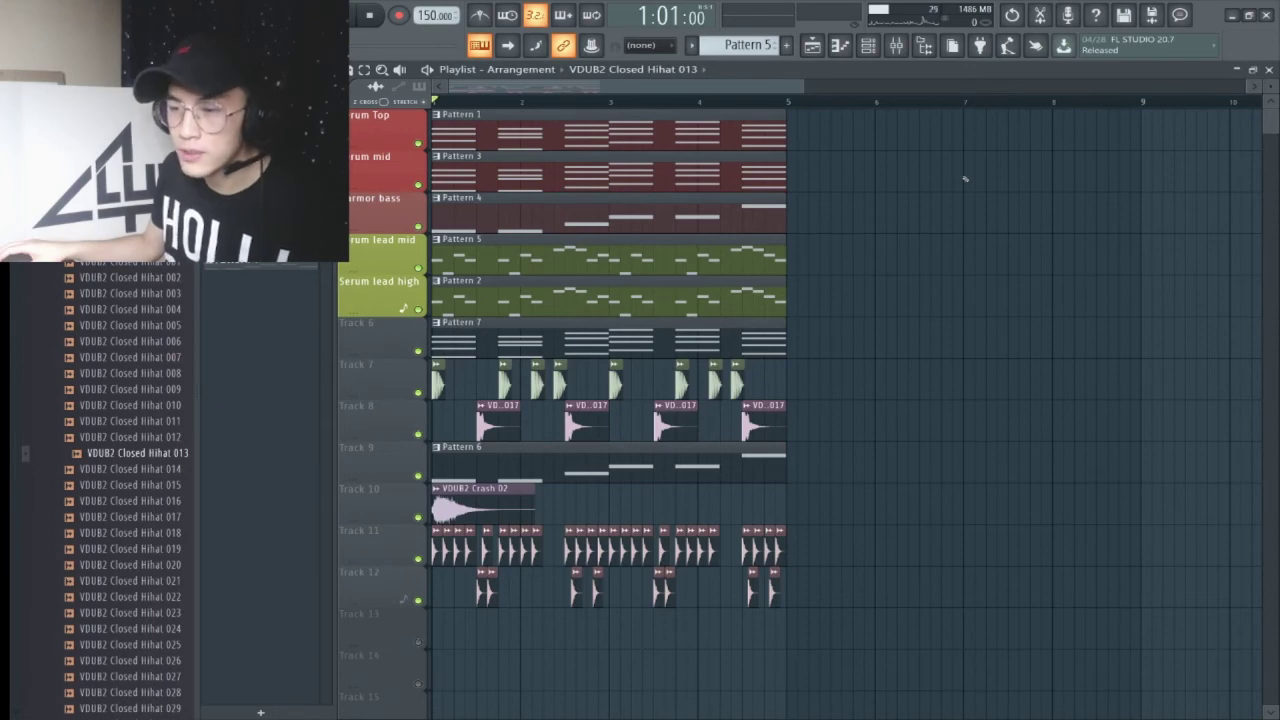